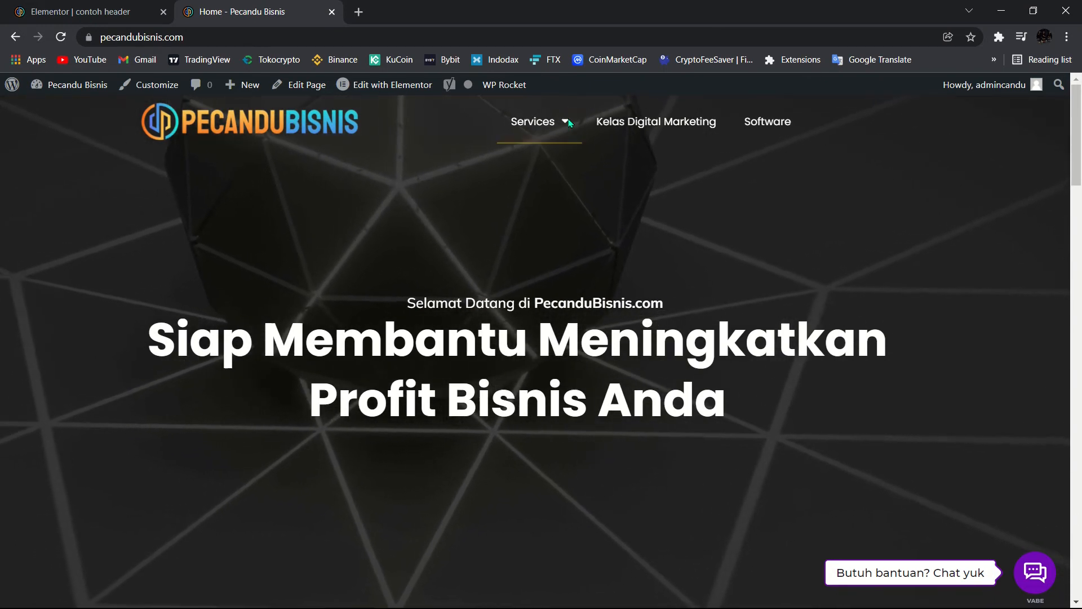
# Examine how the transparent header of the pecandubisnis.com home page behaves while moving through the page
pyautogui.moveTo(566, 122)
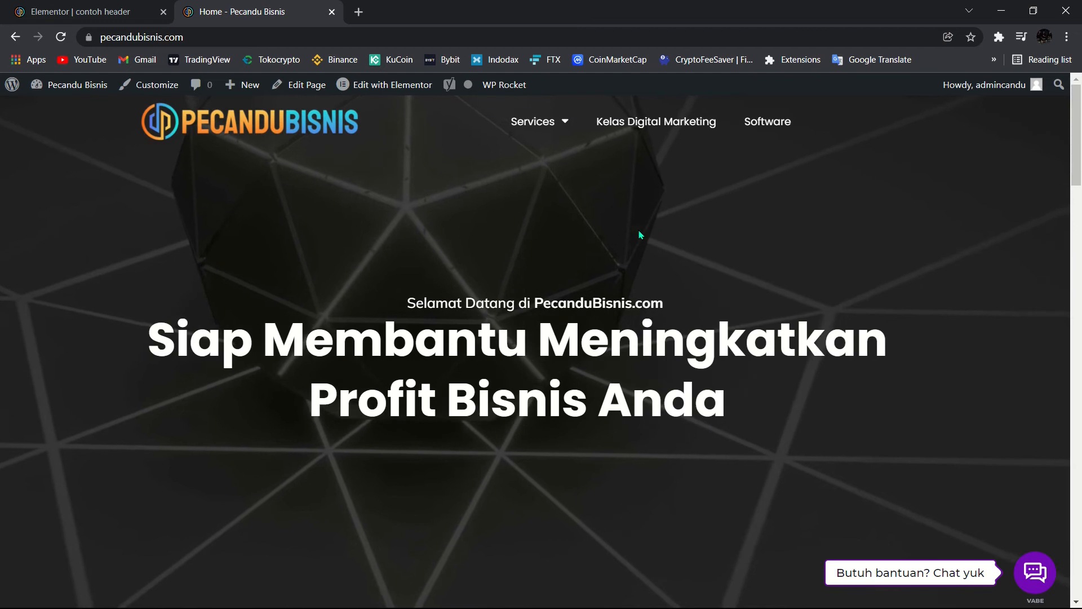
pyautogui.scroll(-2, 677, 233)
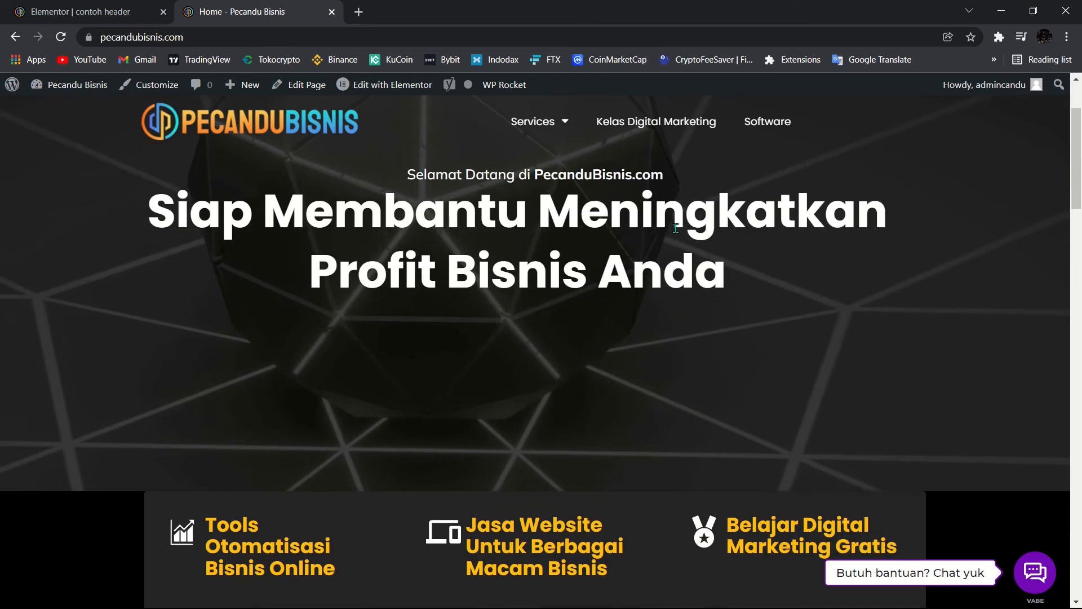
pyautogui.scroll(-4, 675, 228)
pyautogui.scroll(2, 684, 214)
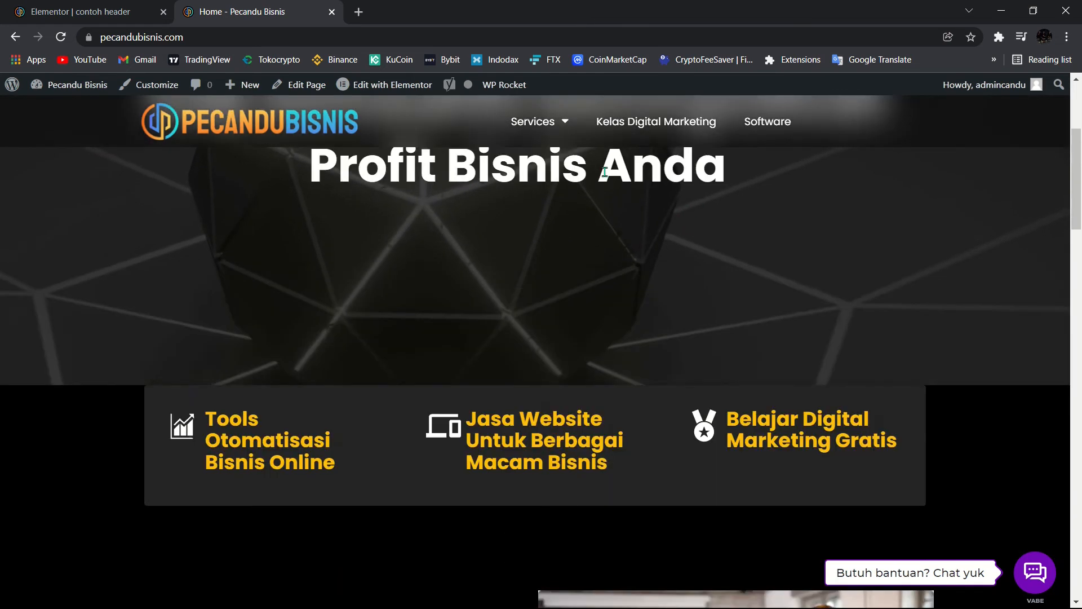
pyautogui.scroll(-2, 592, 235)
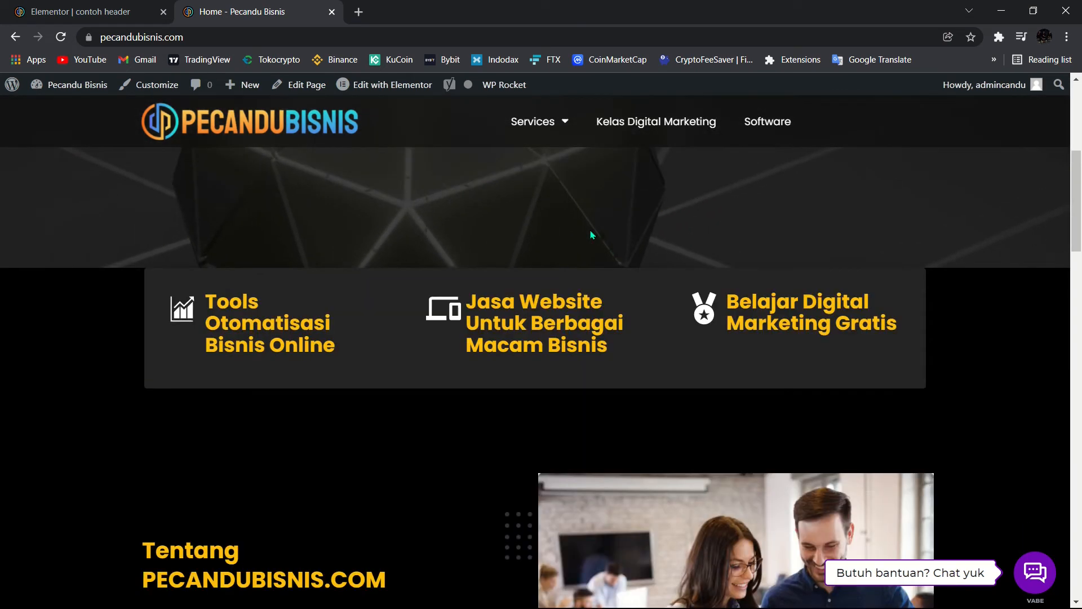
pyautogui.scroll(-2, 591, 234)
pyautogui.scroll(-2, 589, 230)
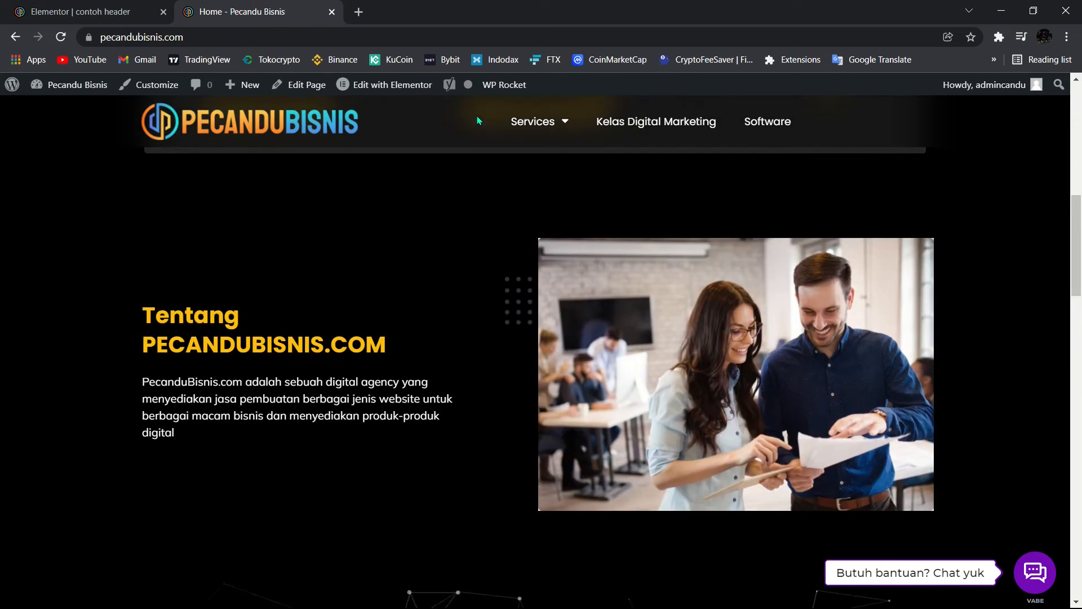
pyautogui.scroll(-4, 514, 184)
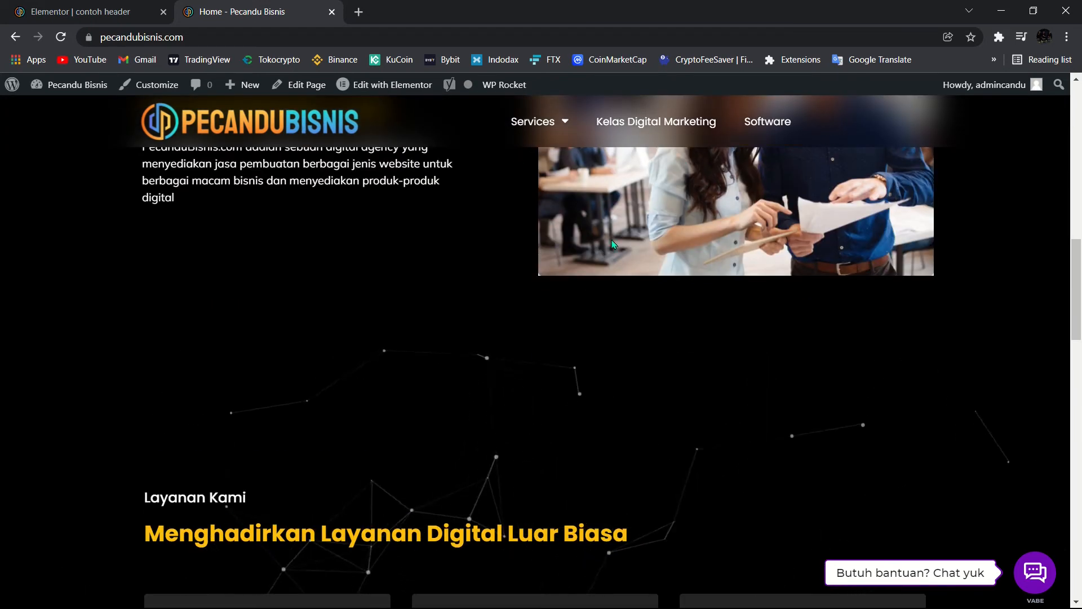
pyautogui.scroll(12, 613, 243)
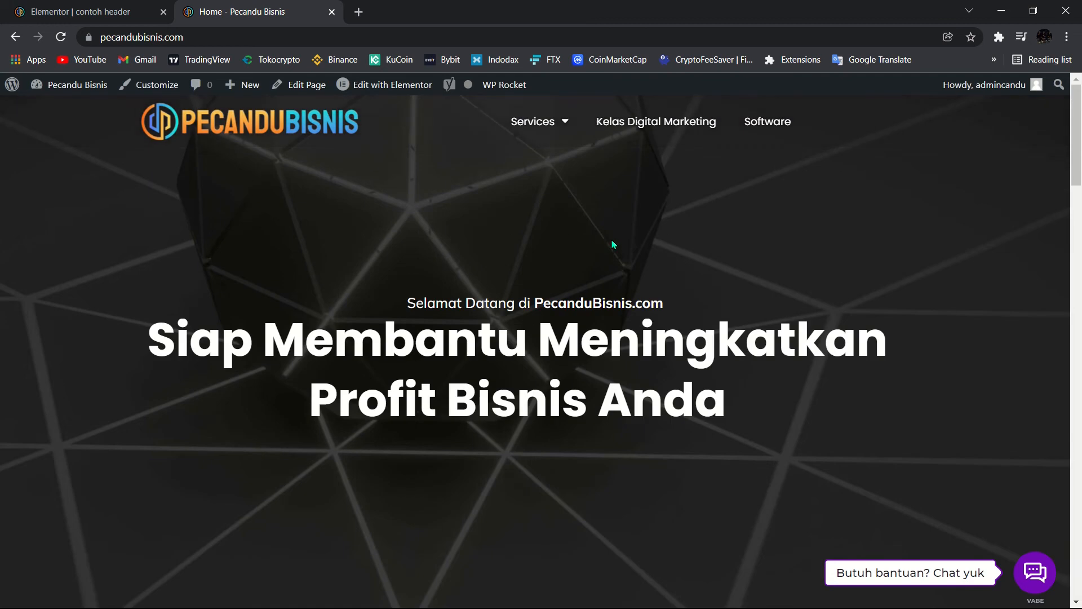
# Switch to the Elementor editor and browse the Landfoster VIP templates under Digipro, Jarvis, Wedding, Branding and Compro
pyautogui.click(105, 7)
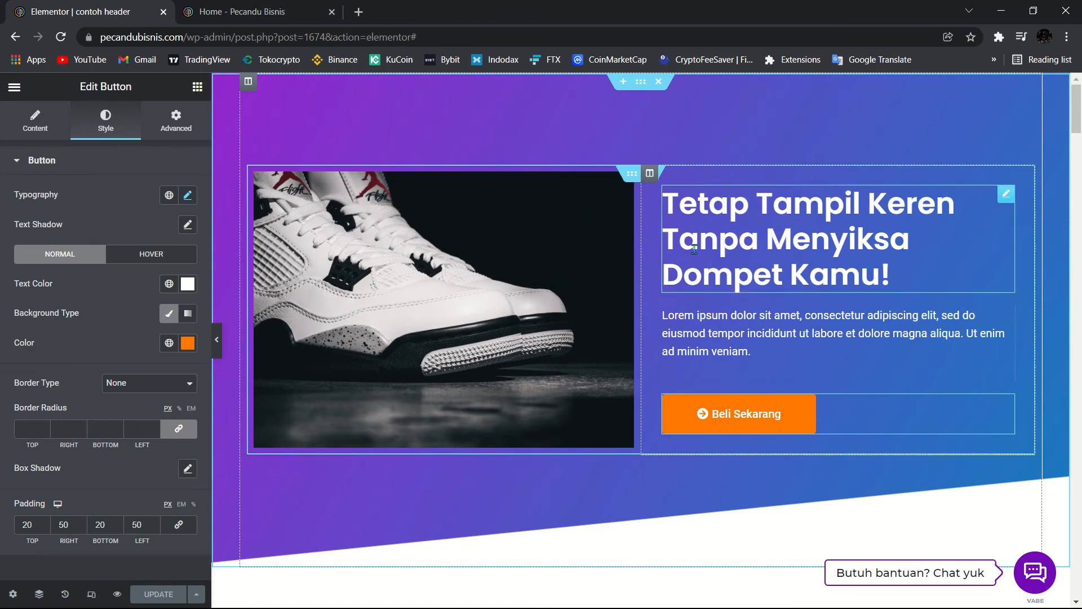
pyautogui.scroll(-20, 693, 249)
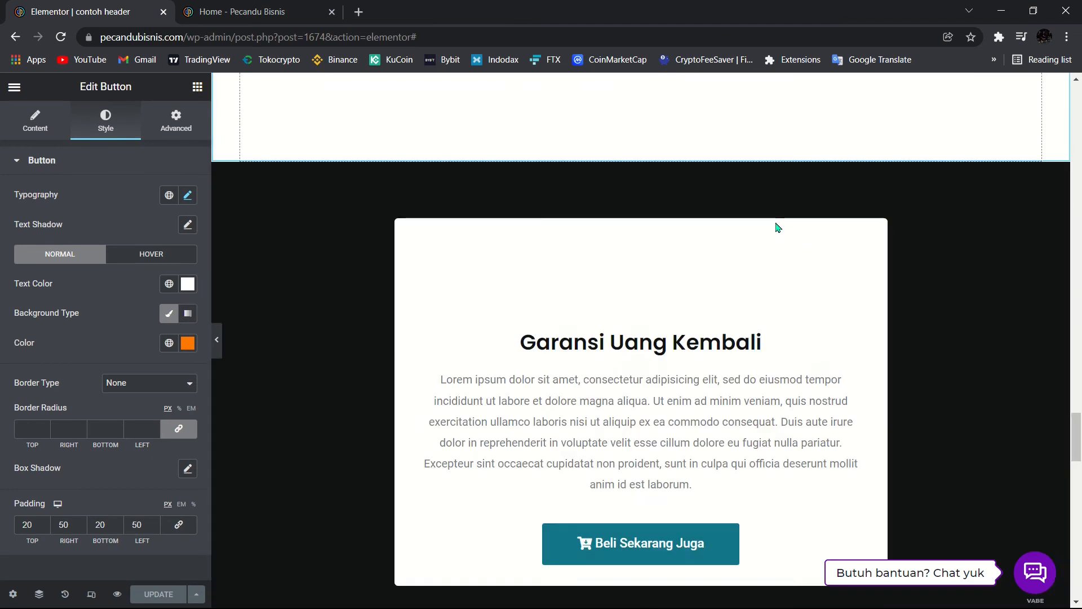
pyautogui.scroll(-12, 777, 227)
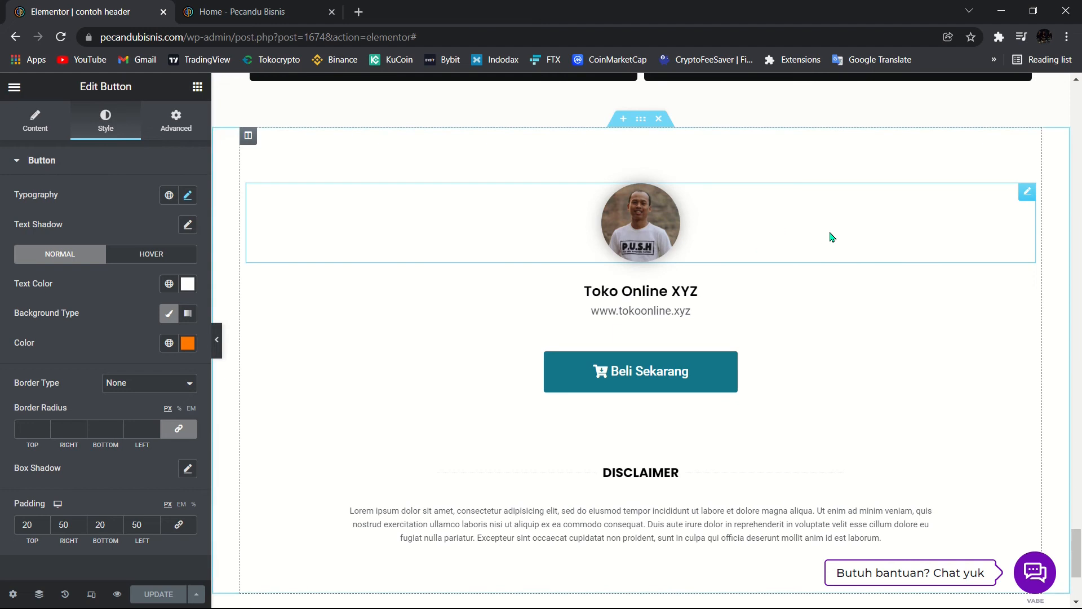
pyautogui.scroll(-3, 830, 237)
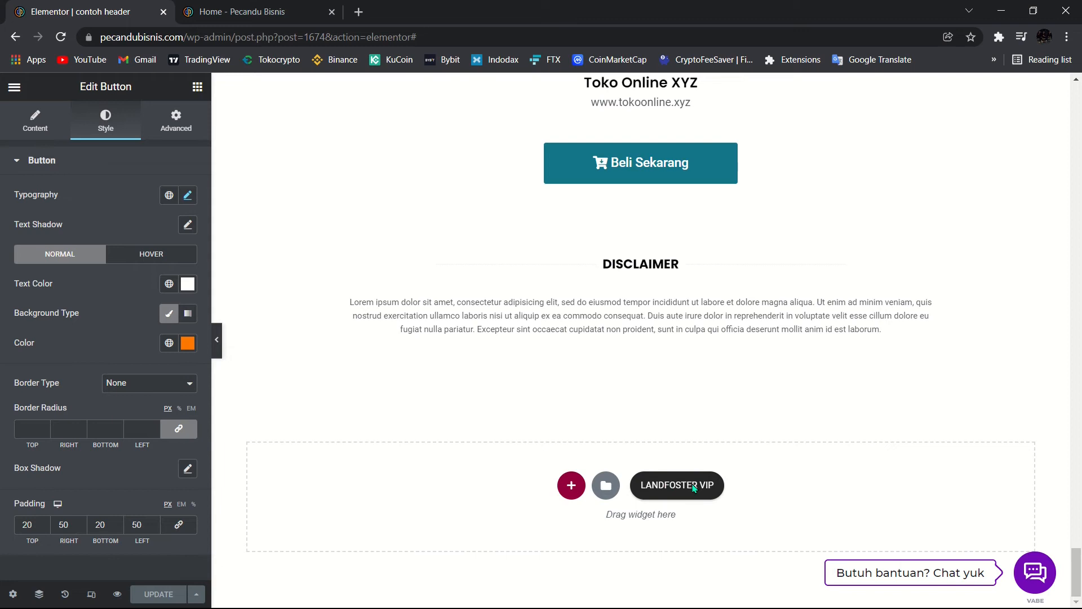
pyautogui.click(674, 484)
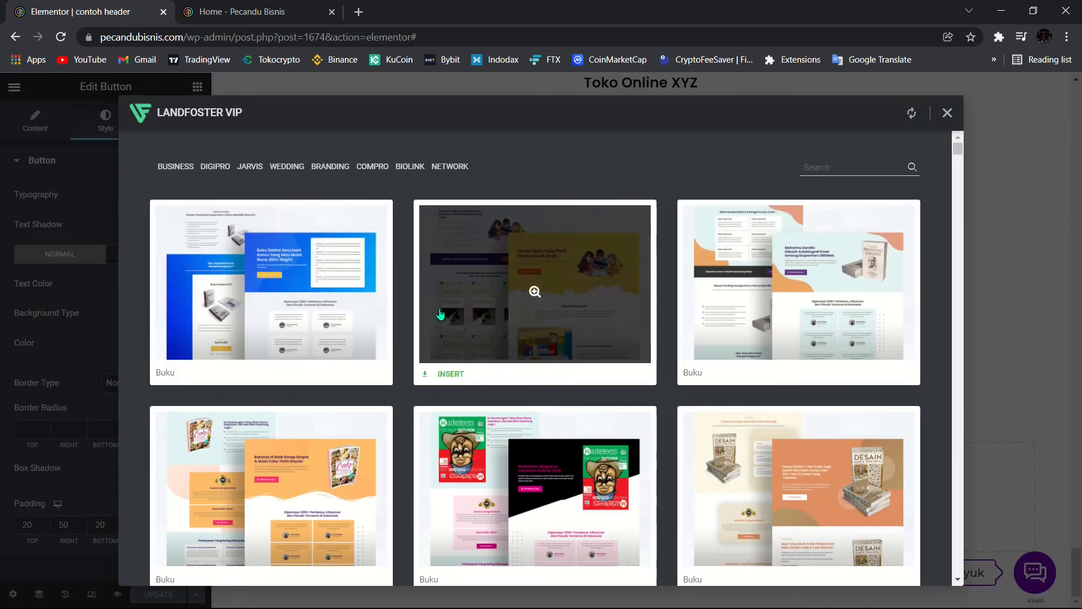
pyautogui.click(229, 169)
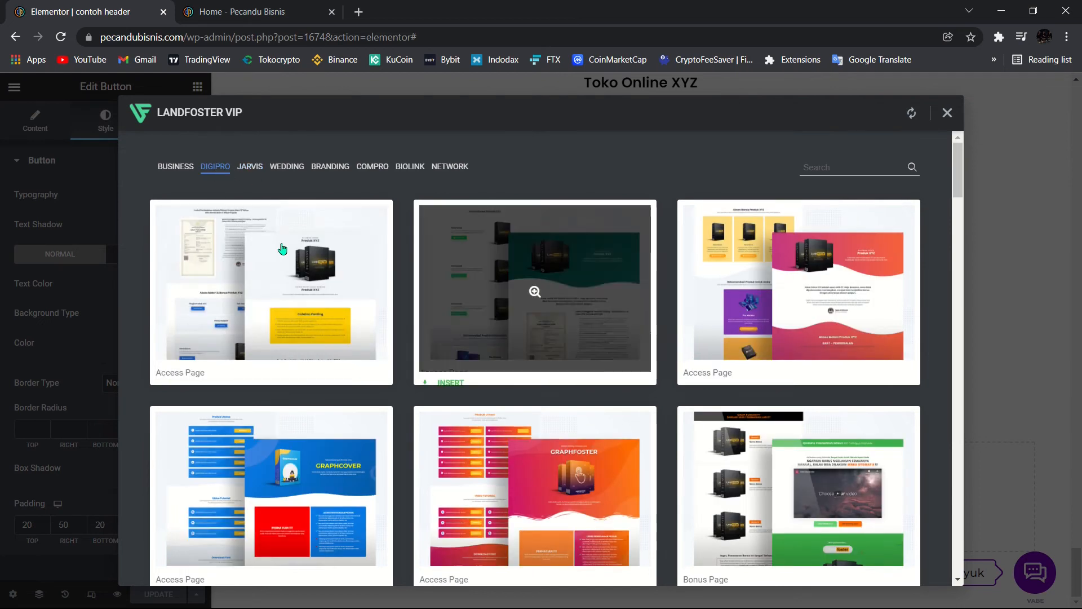
pyautogui.click(248, 172)
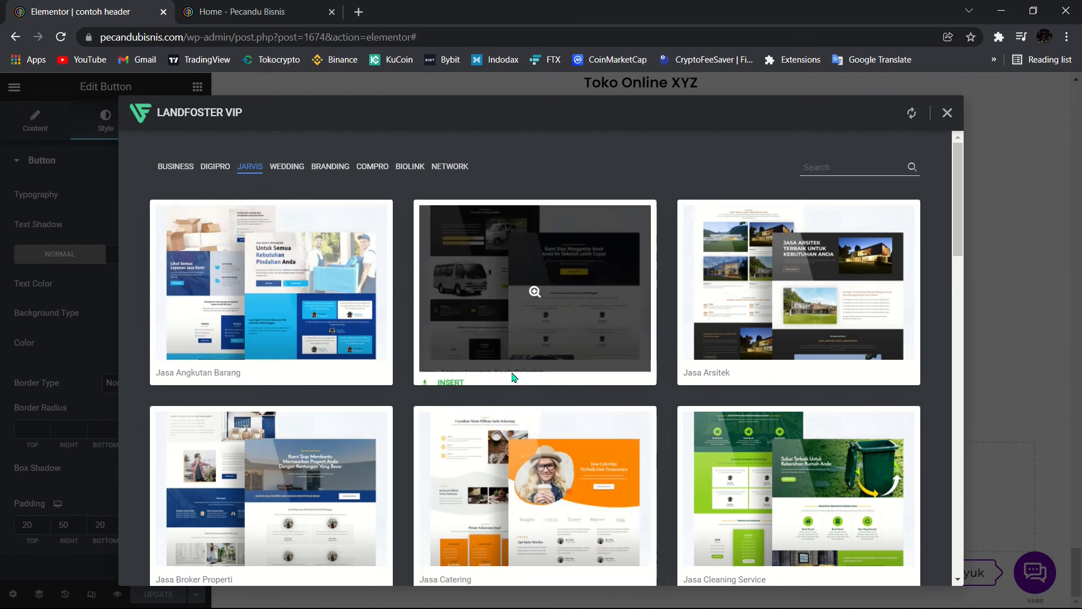
pyautogui.click(287, 172)
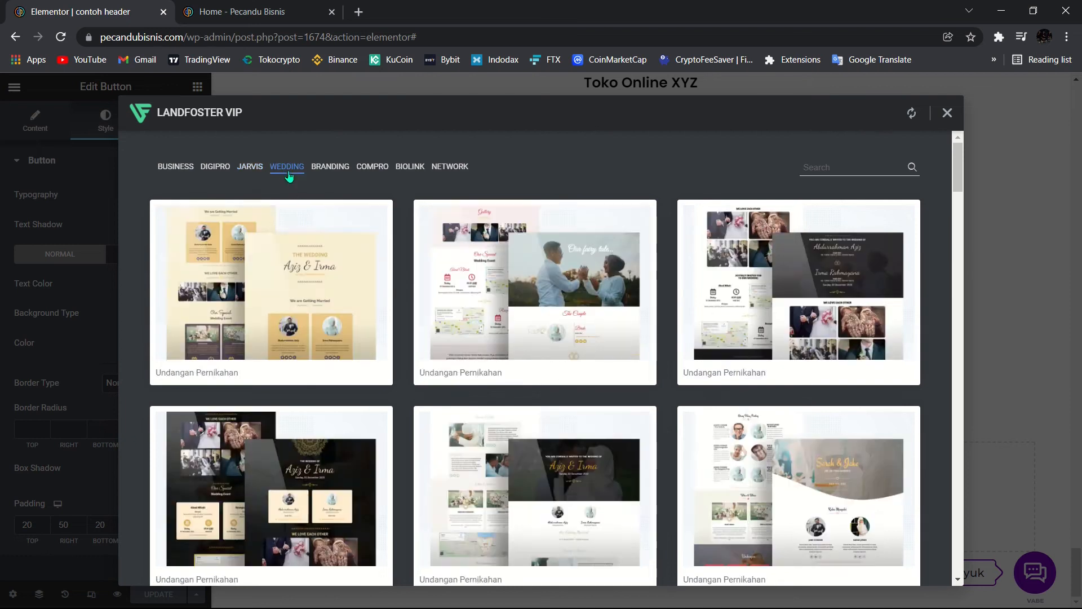
pyautogui.click(332, 170)
pyautogui.click(372, 167)
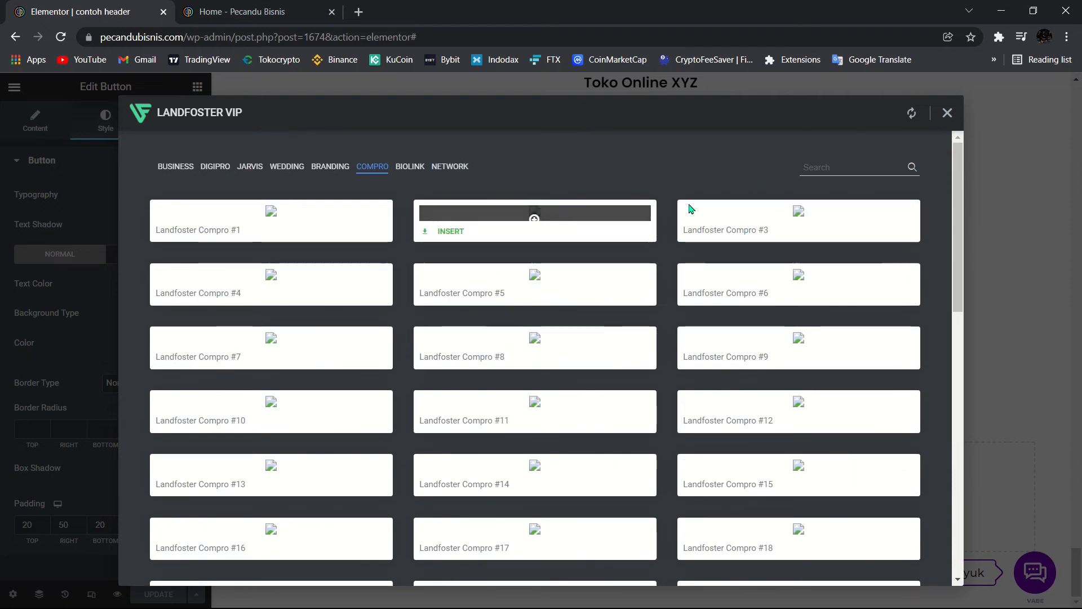
pyautogui.click(947, 114)
# Insert a section with two equal columns above the hero section of the landing page
pyautogui.scroll(-15, 885, 212)
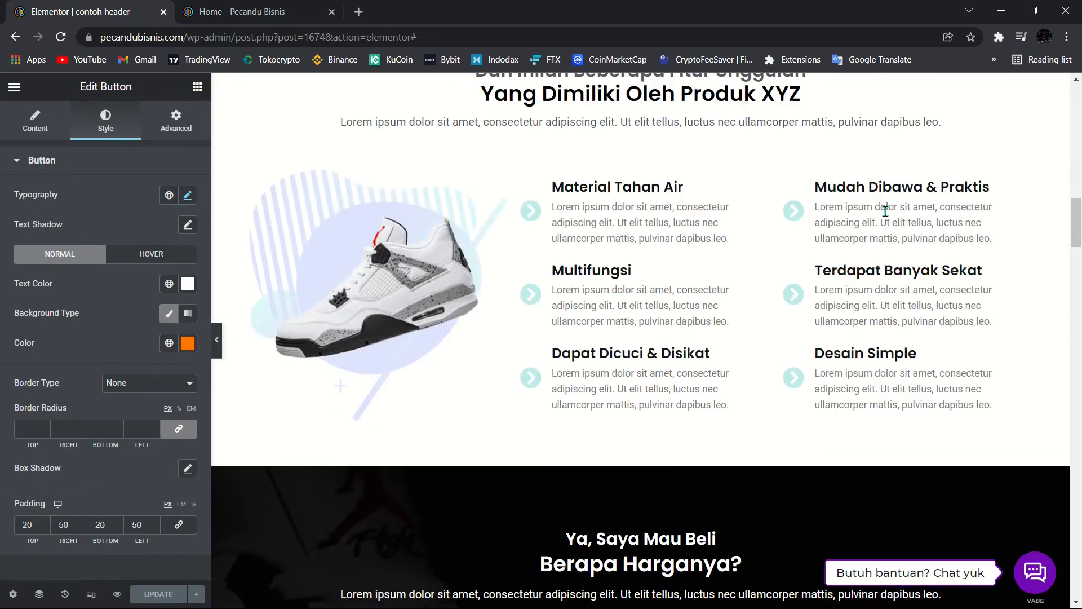
pyautogui.scroll(15, 885, 211)
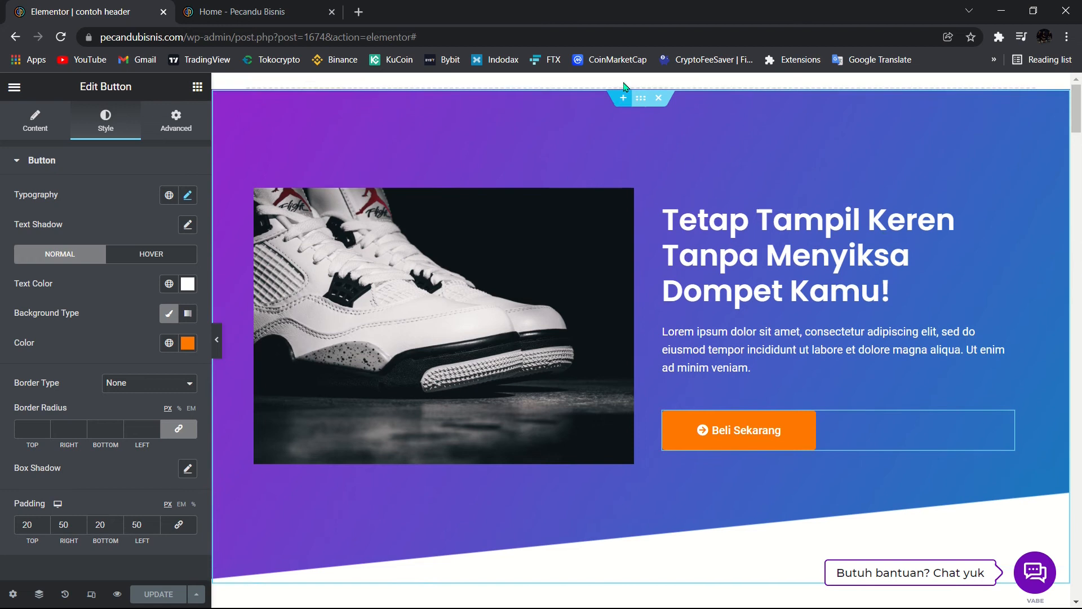
pyautogui.click(624, 86)
pyautogui.click(623, 134)
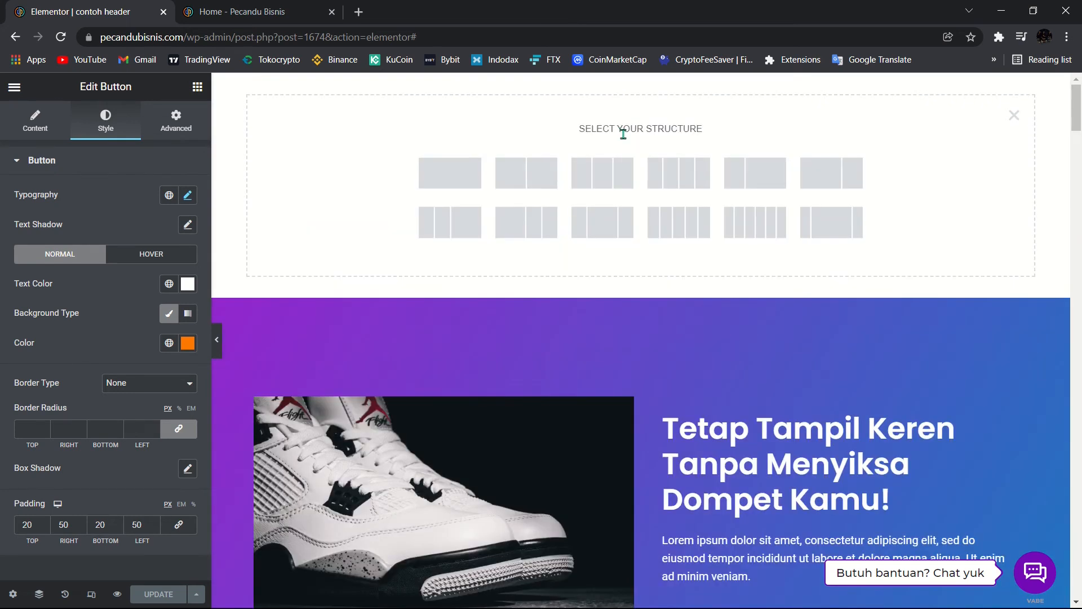
pyautogui.click(538, 175)
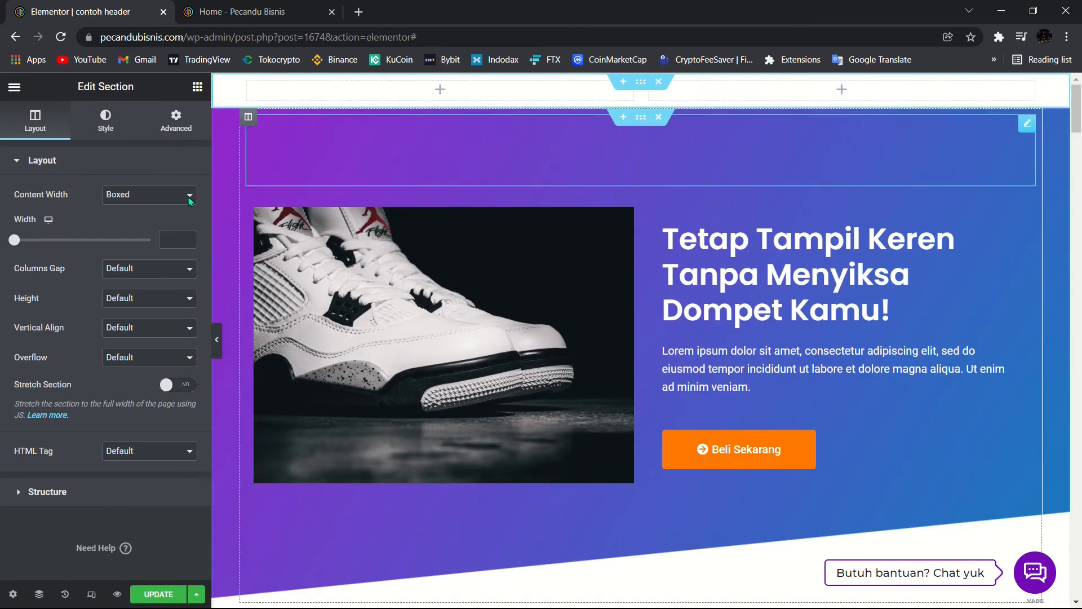
# Set the new section's height to Min Height with a minimum height of 70 px
pyautogui.click(124, 298)
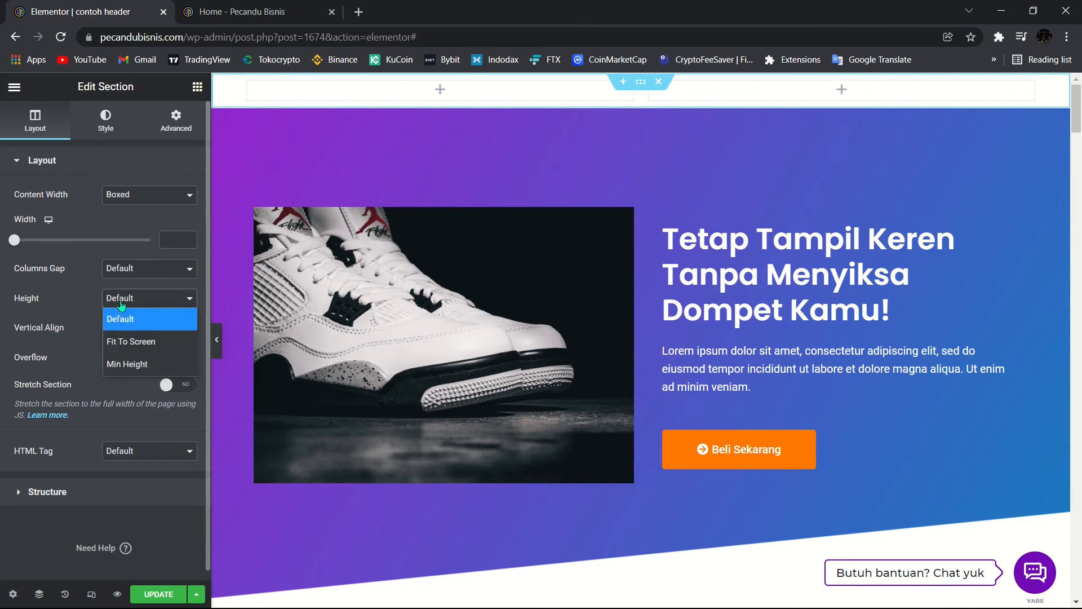
pyautogui.click(138, 362)
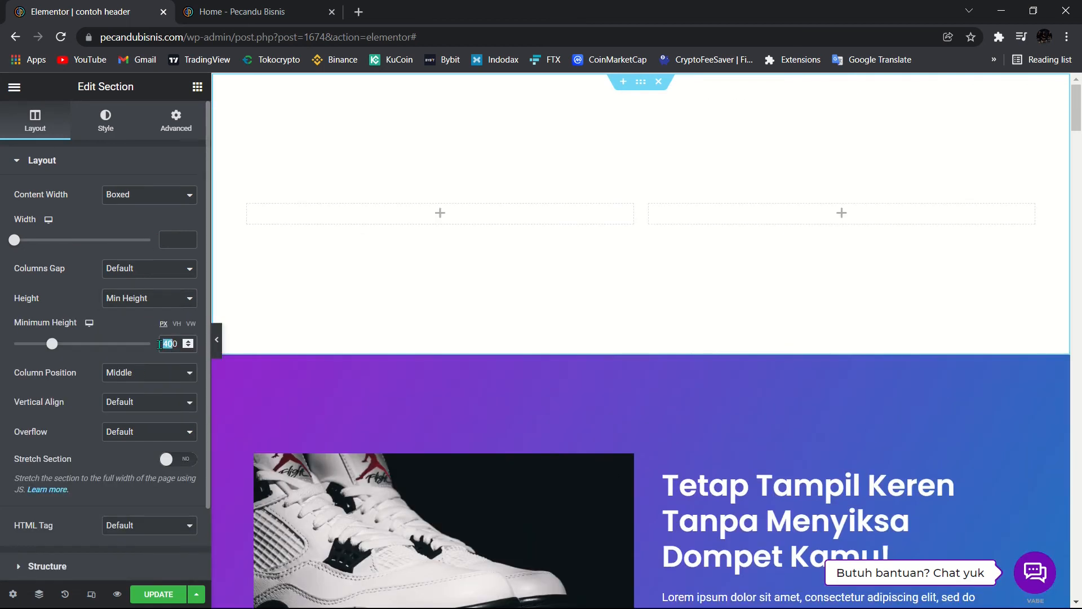
pyautogui.write('70')
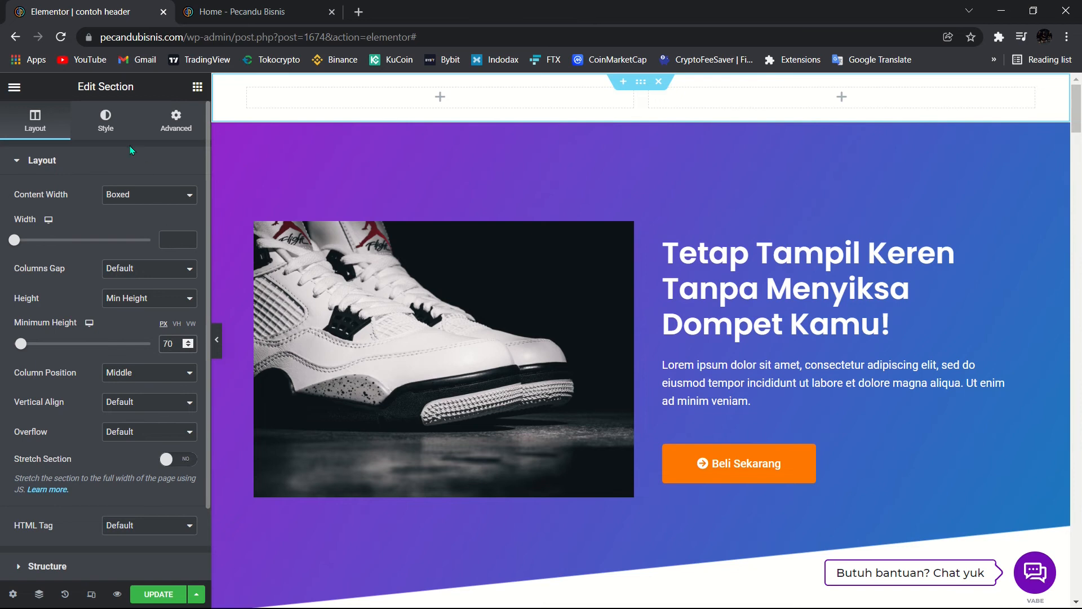
# Add a Heading widget to the first column of the header section and a Button widget to the second
pyautogui.click(106, 121)
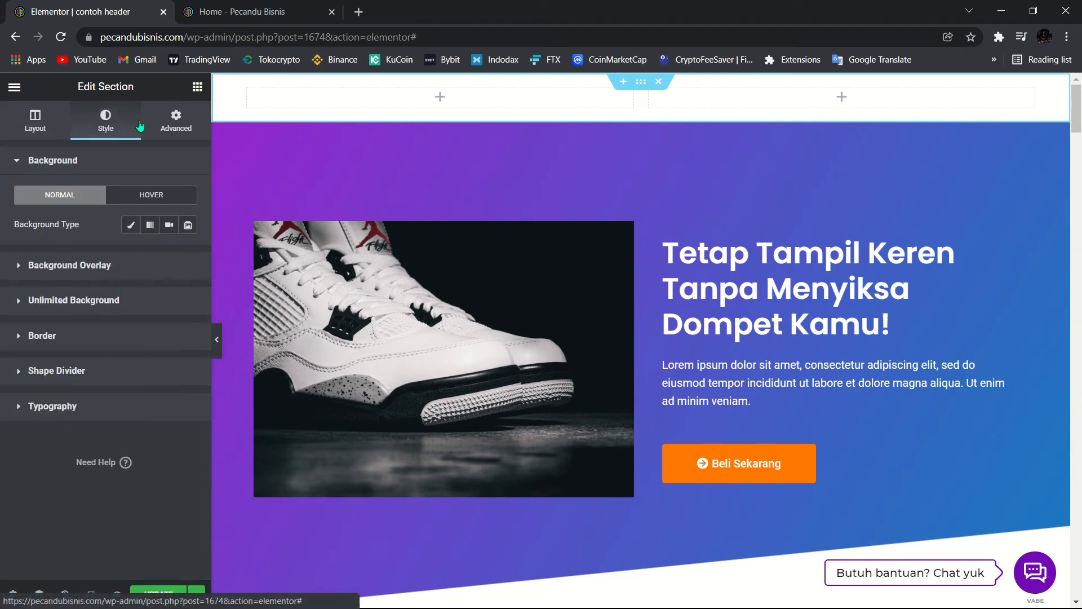
pyautogui.click(198, 86)
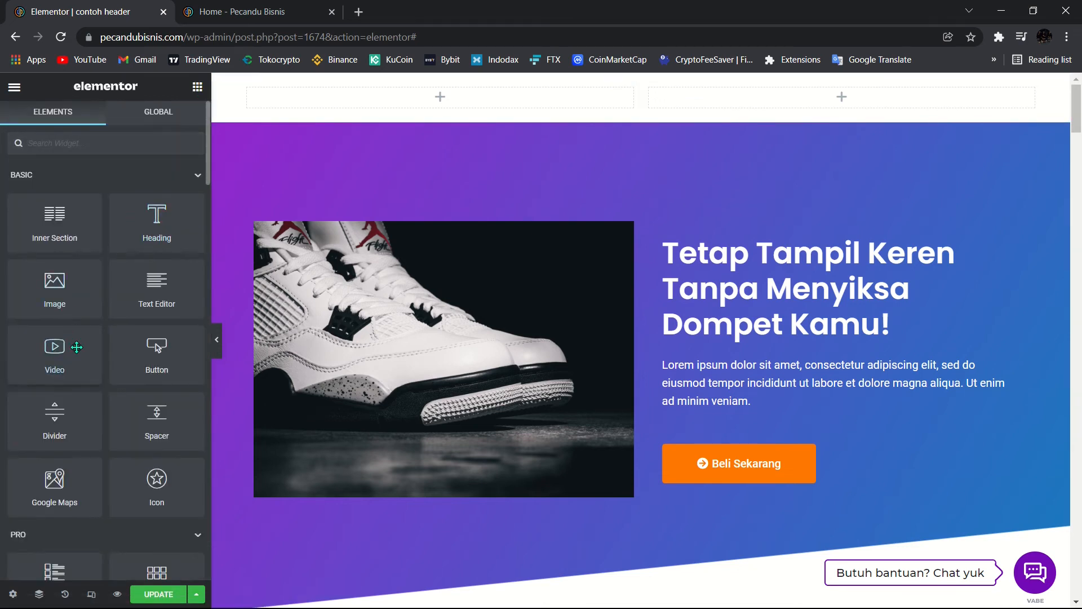
pyautogui.moveTo(154, 233); pyautogui.dragTo(403, 100)
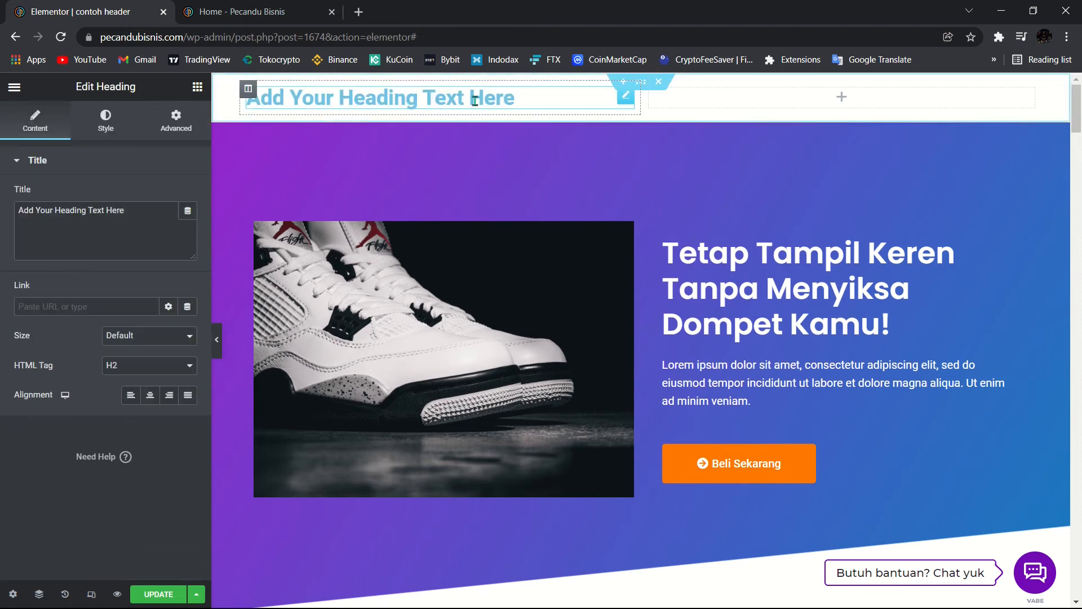
pyautogui.click(197, 88)
pyautogui.moveTo(156, 350); pyautogui.dragTo(772, 93)
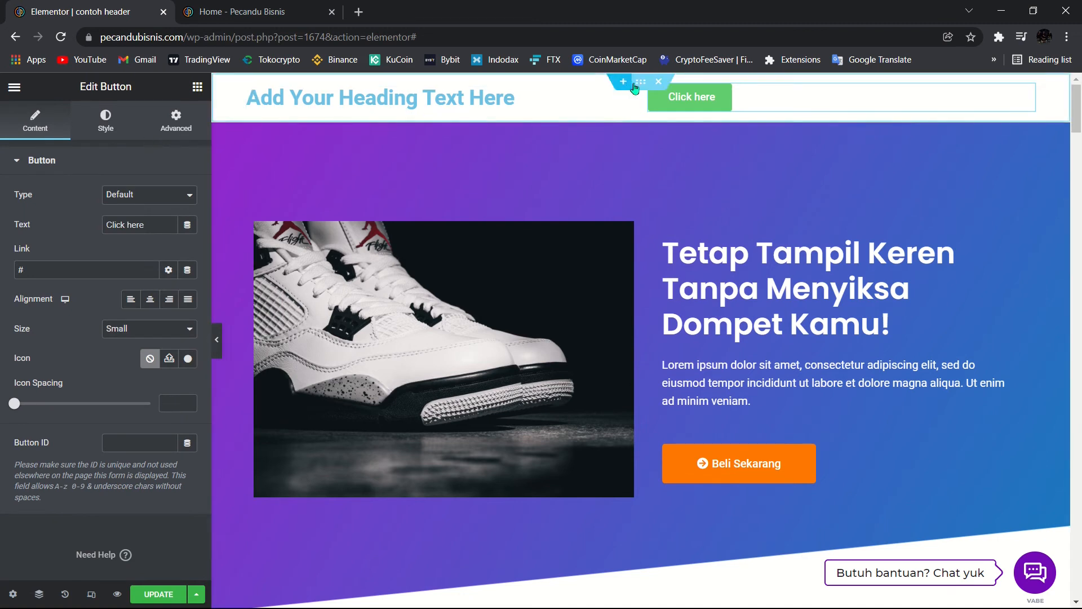
# Set the header section's bottom margin to -70 px, with the margin sides unlinked
pyautogui.click(638, 84)
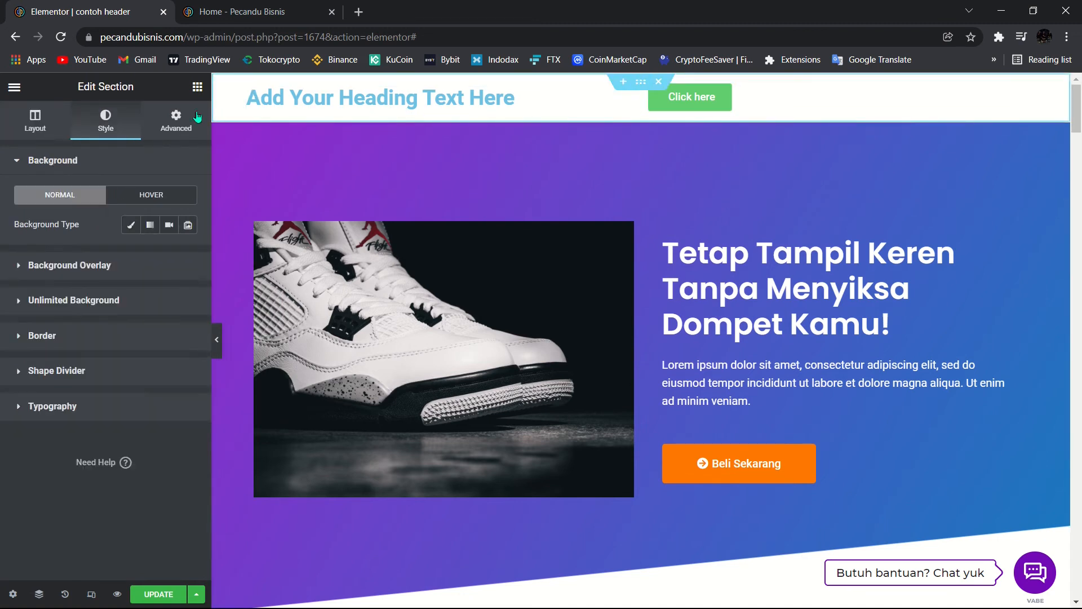
pyautogui.click(179, 125)
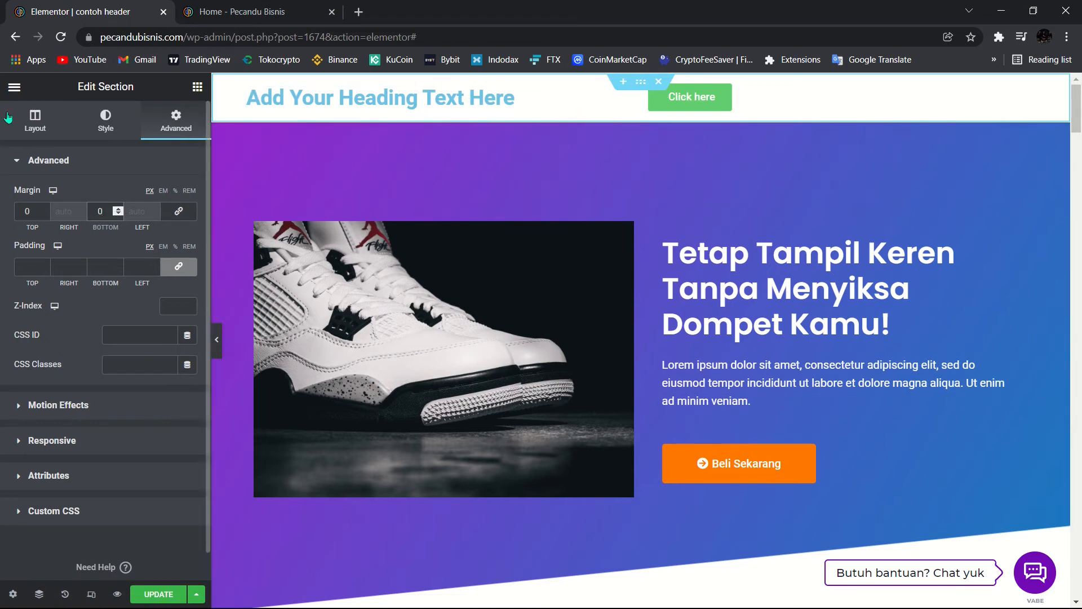
pyautogui.click(35, 120)
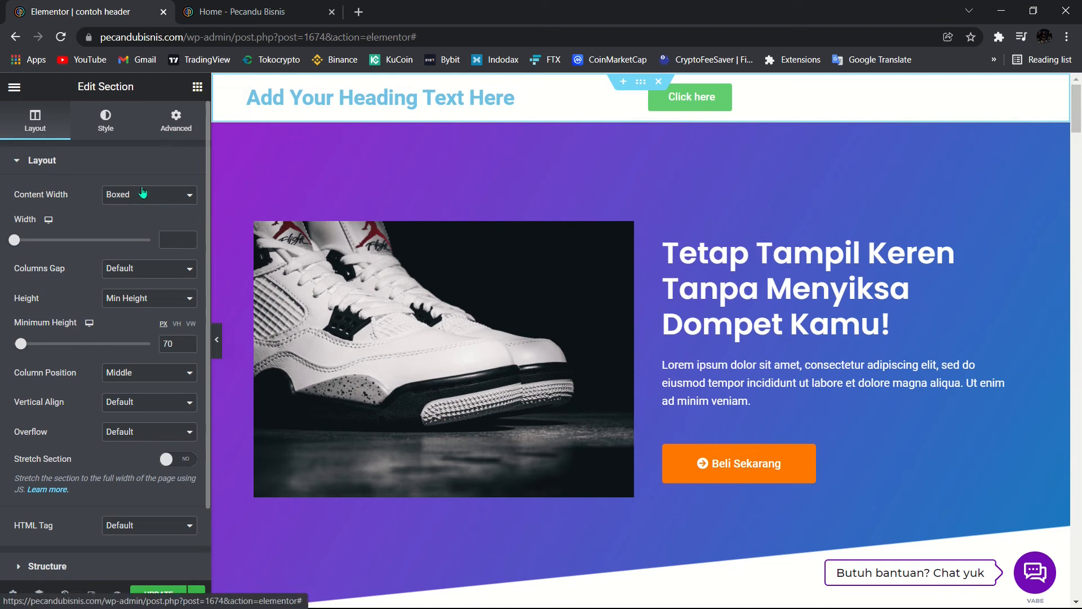
pyautogui.click(167, 139)
pyautogui.click(117, 215)
pyautogui.click(117, 215)
pyautogui.click(117, 215)
pyautogui.click(118, 215)
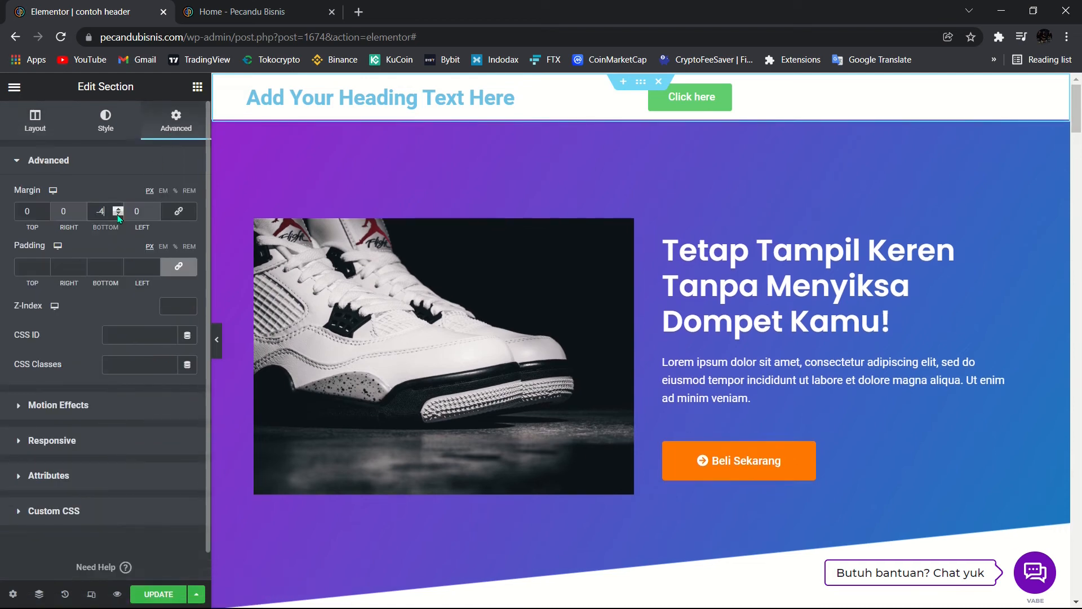
pyautogui.click(117, 214)
pyautogui.click(118, 214)
pyautogui.click(117, 214)
pyautogui.write('0')
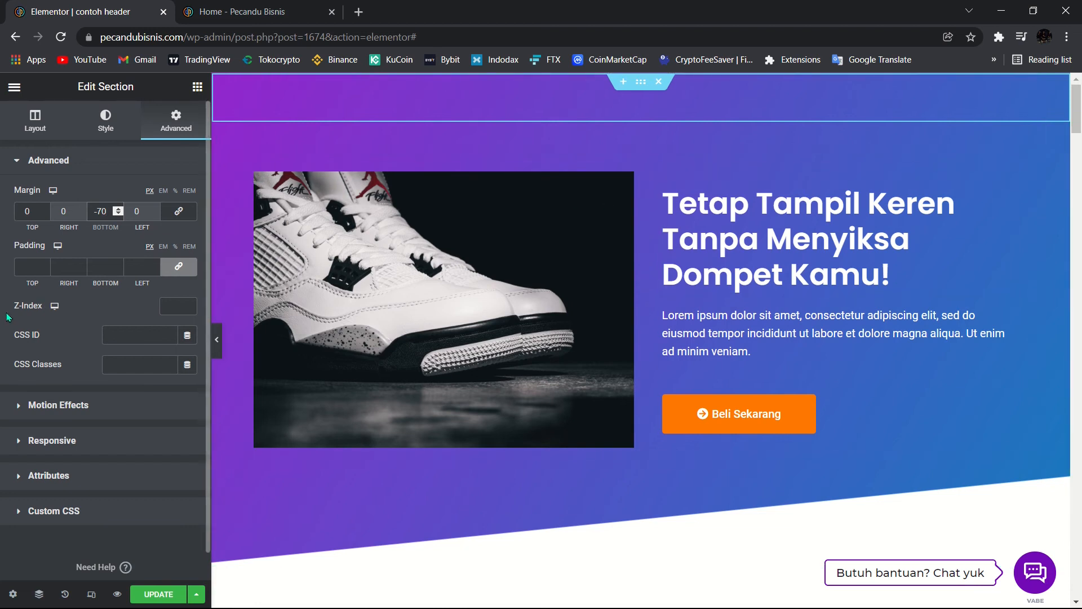
# Set the header section's Z-Index to 5
pyautogui.click(170, 306)
pyautogui.write('2')
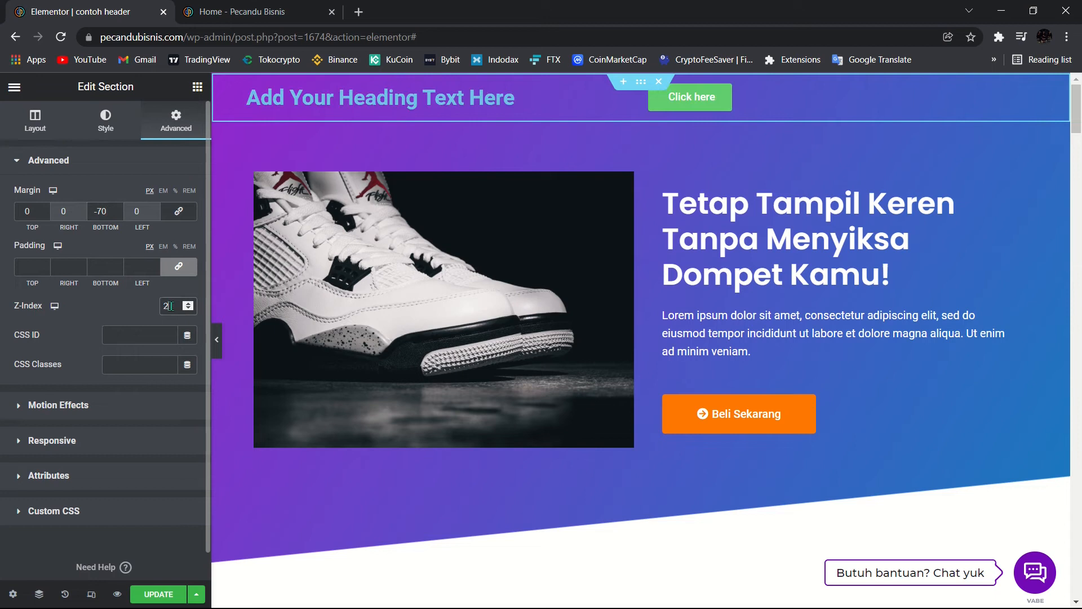
pyautogui.press('BackSpace')
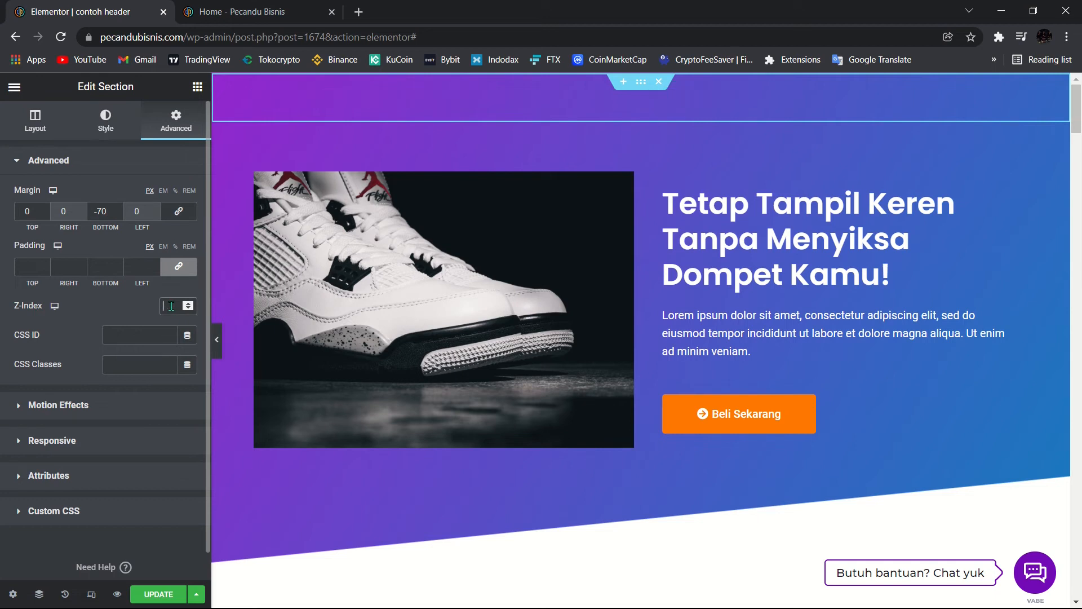
pyautogui.write('5')
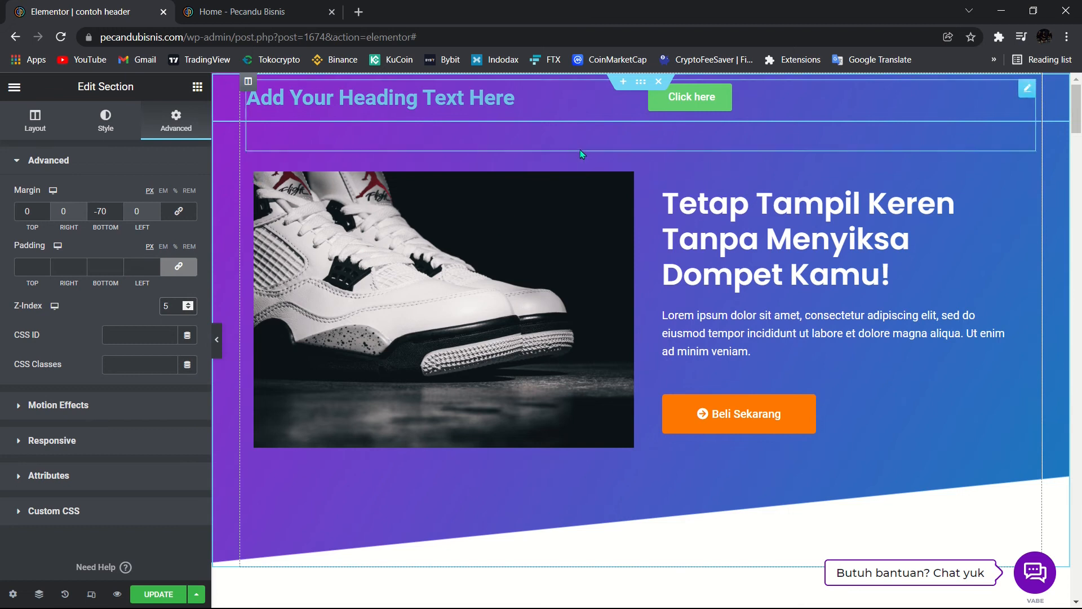
# Set the header section's Sticky motion effect to Top
pyautogui.scroll(-2, 583, 169)
pyautogui.scroll(2, 584, 169)
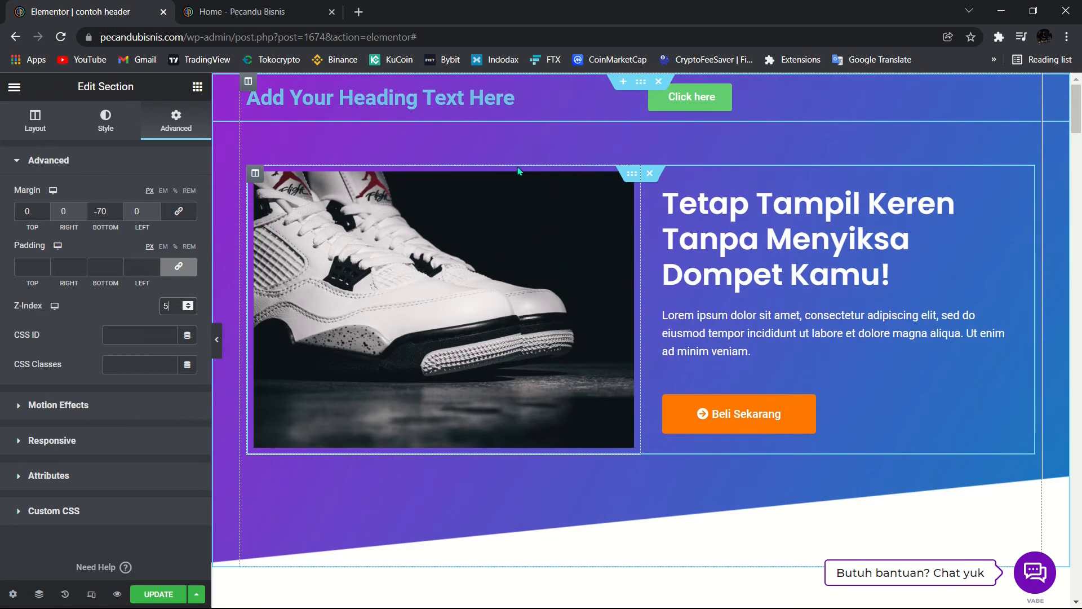
pyautogui.scroll(-4, 654, 248)
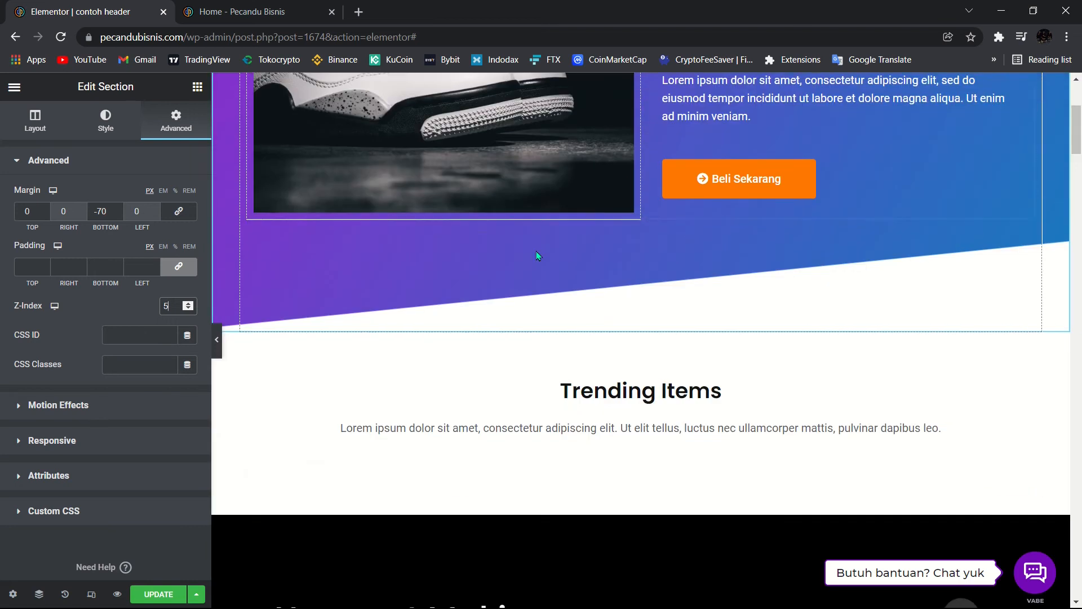
pyautogui.scroll(4, 576, 178)
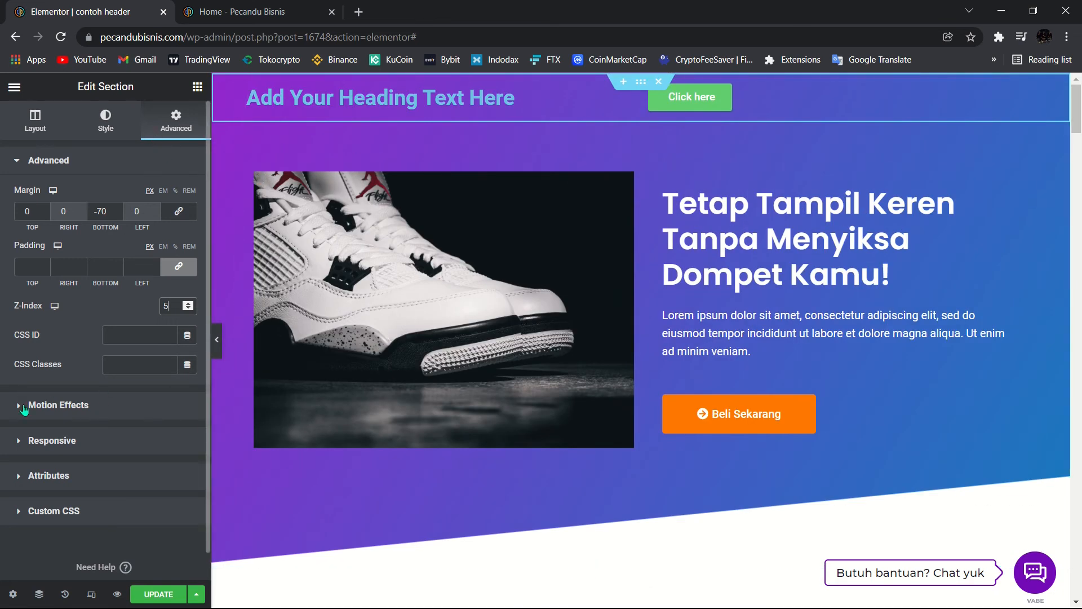
pyautogui.click(65, 404)
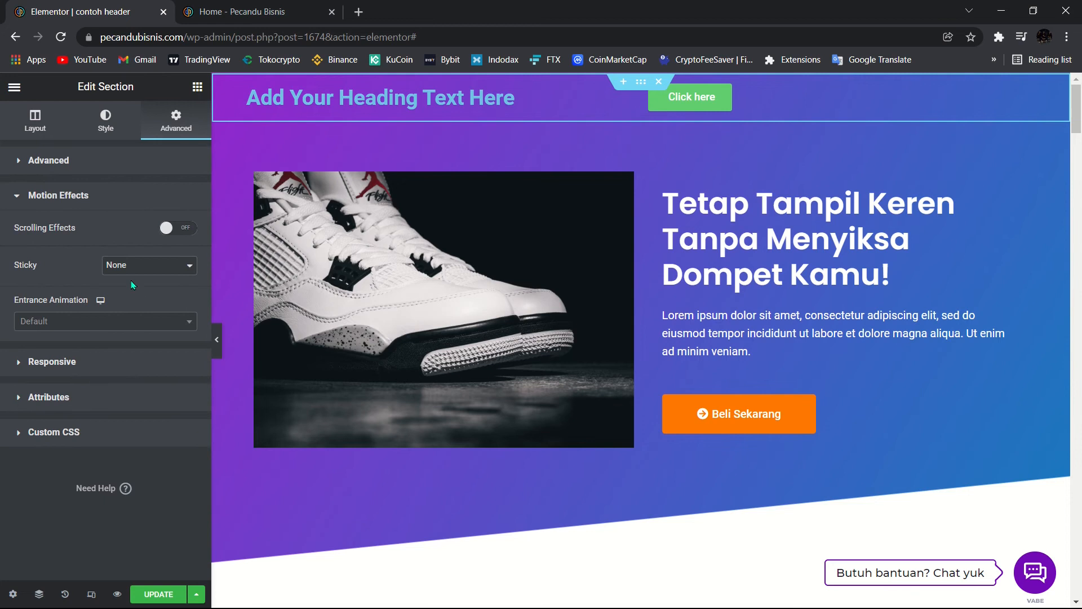
pyautogui.moveTo(16, 269); pyautogui.dragTo(50, 270)
pyautogui.click(133, 270)
pyautogui.click(125, 310)
pyautogui.click(75, 272)
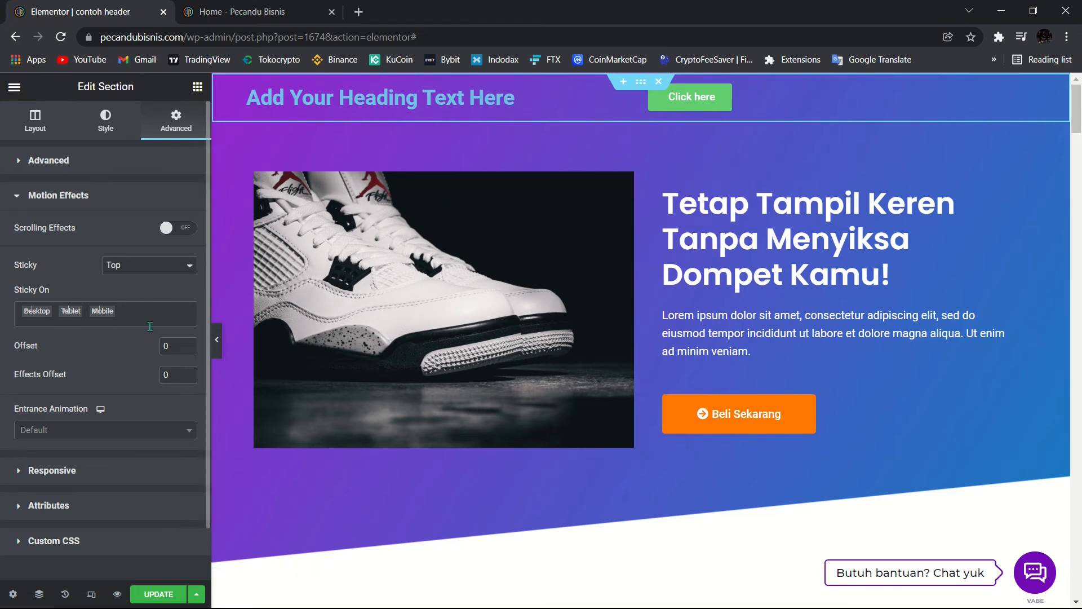
# Give the header section a classic background with the fully transparent colour #02010100
pyautogui.scroll(-1, 150, 326)
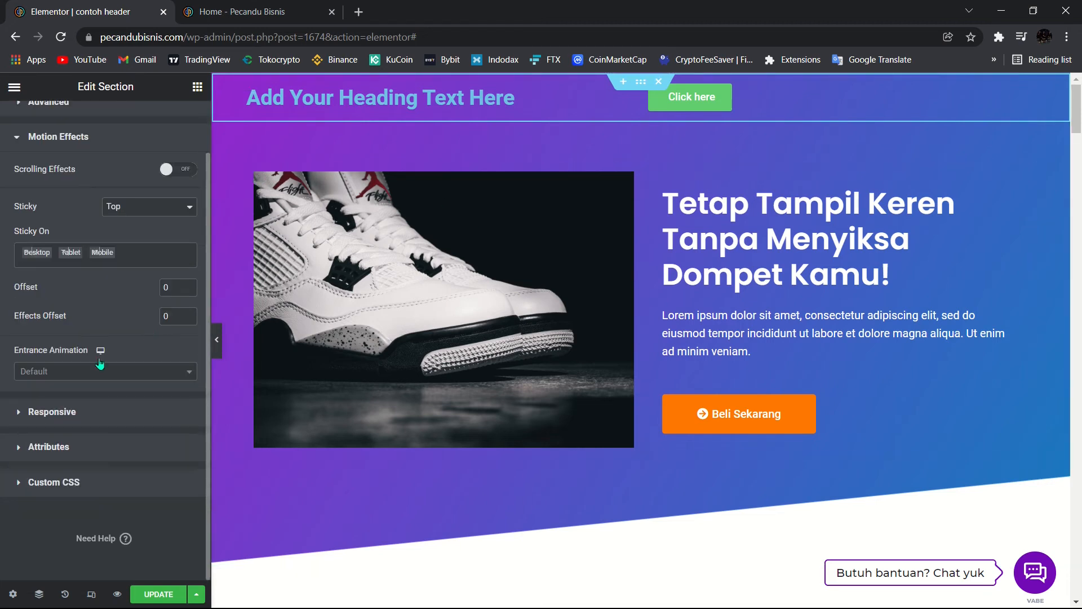
pyautogui.click(75, 483)
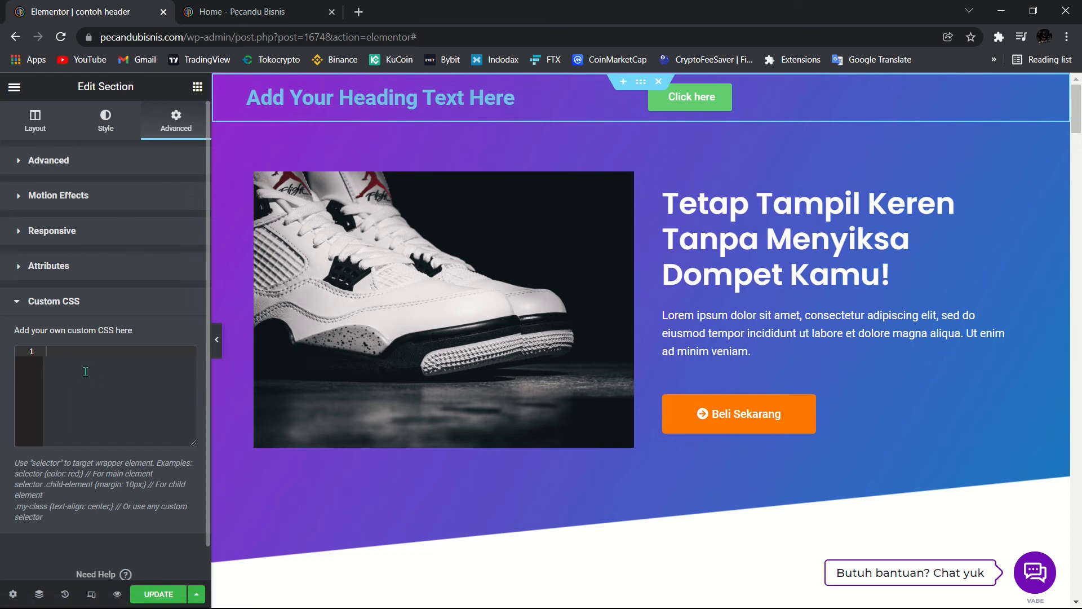
pyautogui.click(103, 121)
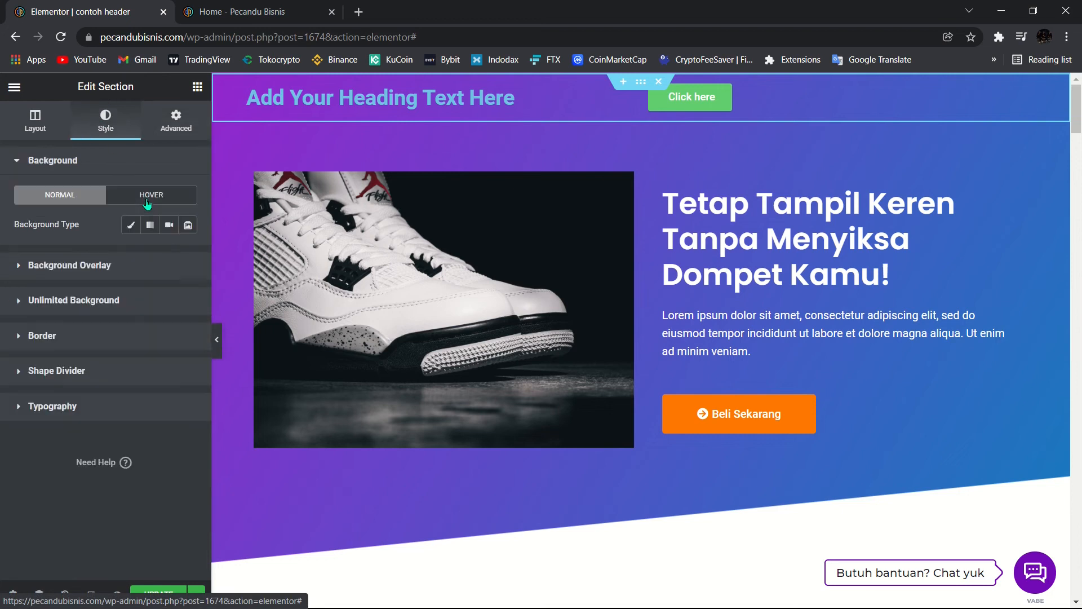
pyautogui.click(130, 225)
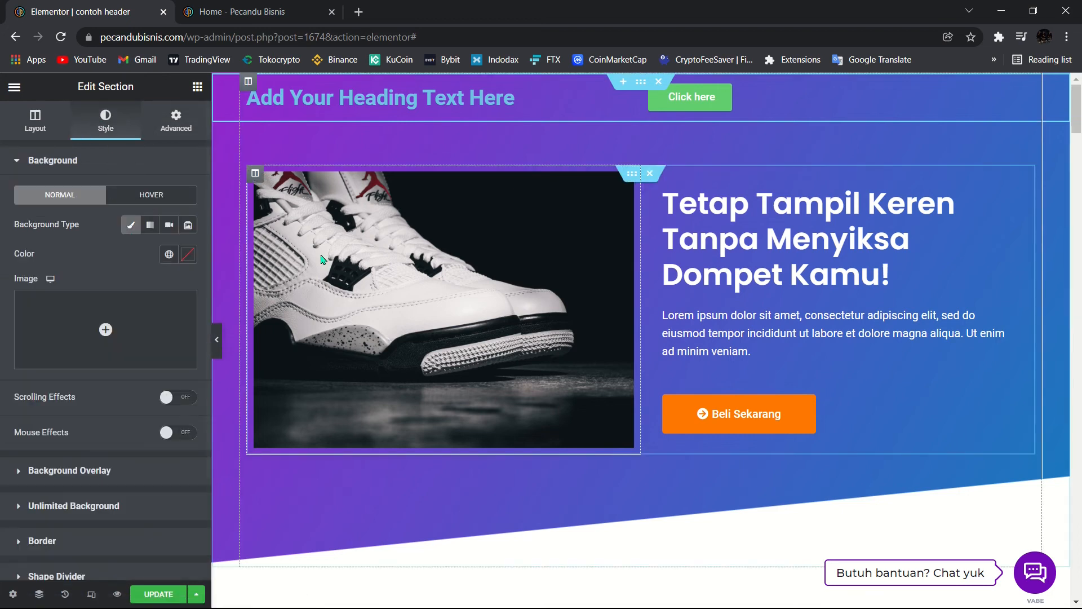
pyautogui.click(188, 253)
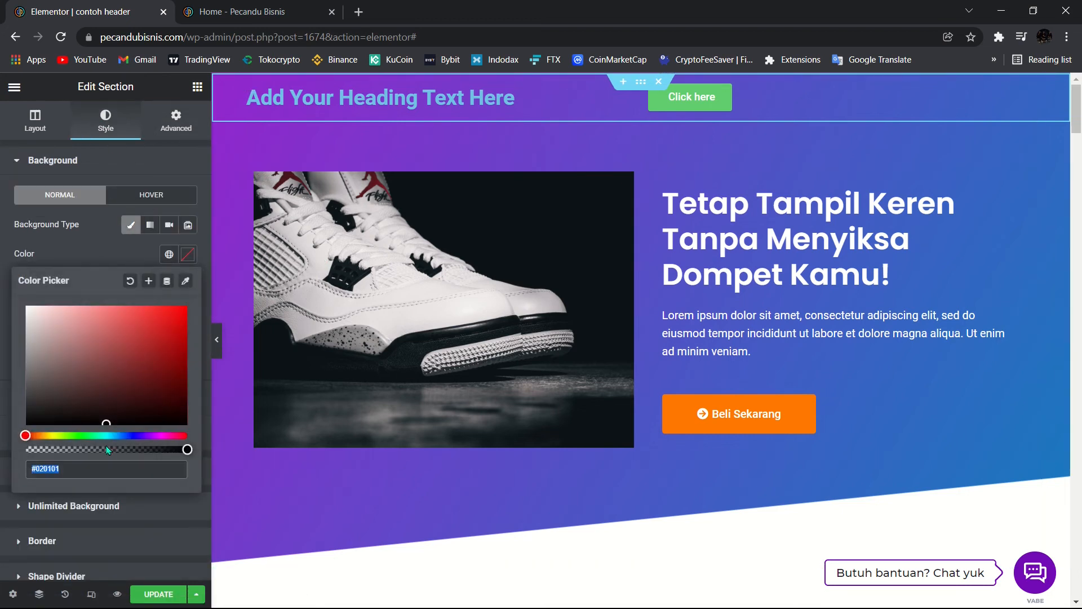
pyautogui.moveTo(85, 449); pyautogui.dragTo(2, 441)
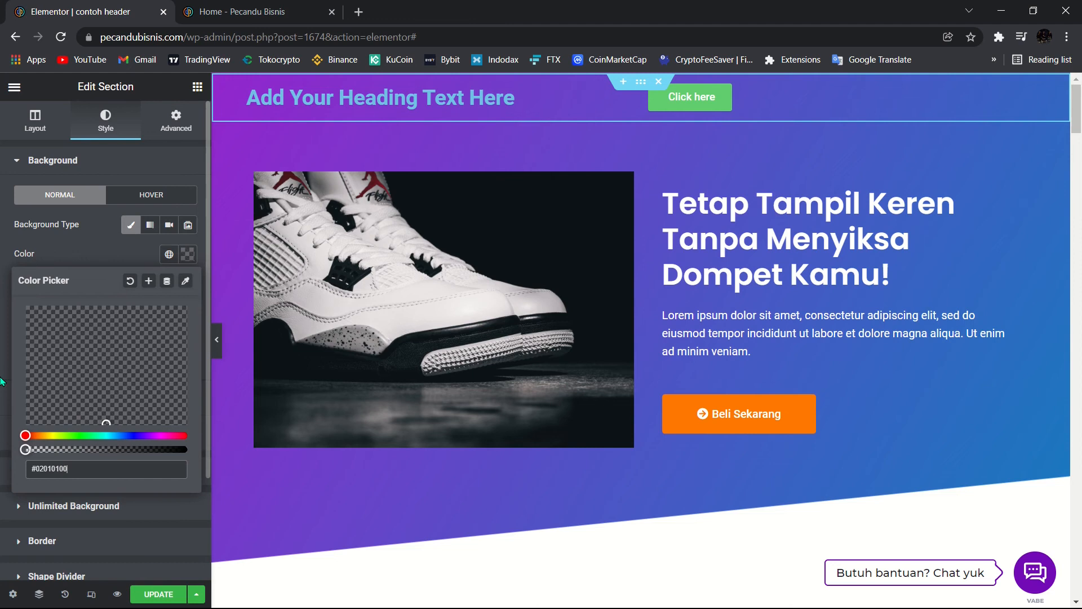
pyautogui.click(3, 267)
# Paste the CSS from the Blur Sticky Header Notepad file into the header section's Custom CSS
pyautogui.click(172, 121)
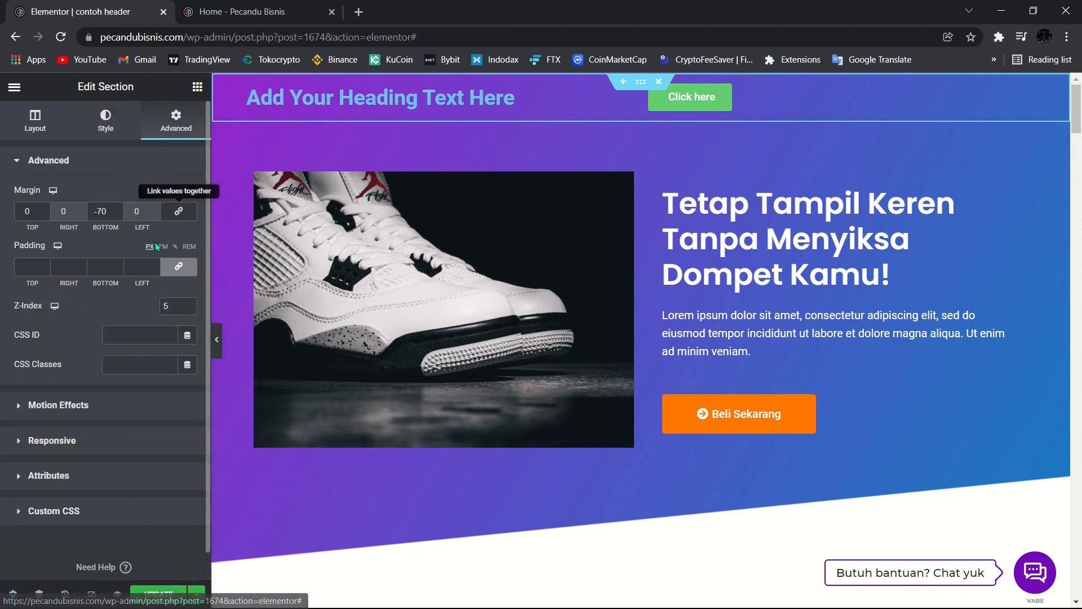
pyautogui.click(62, 510)
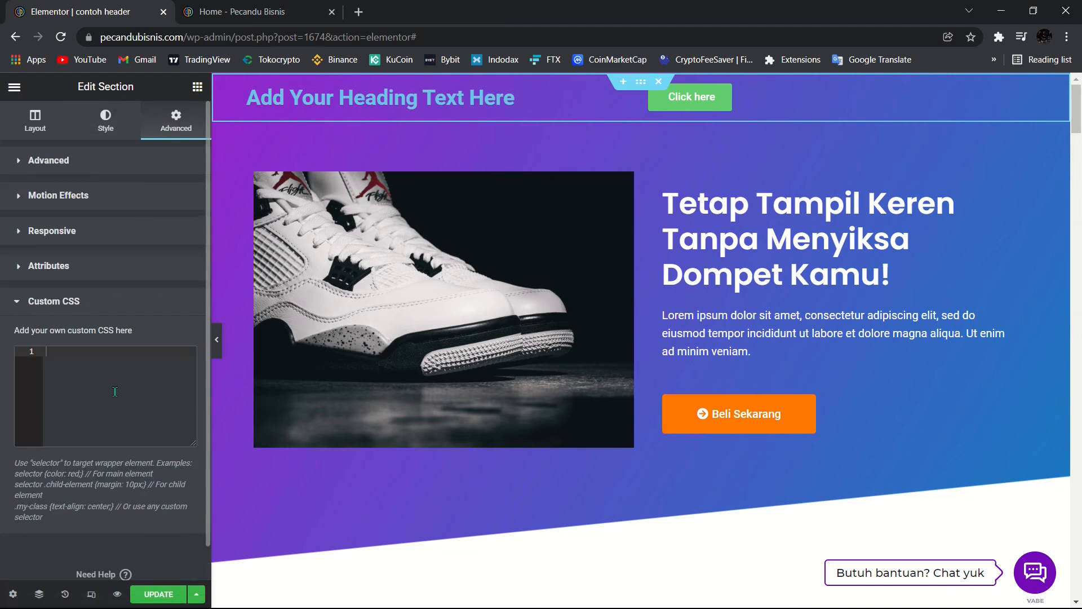
pyautogui.hotkey('alt', 'Tab')
pyautogui.press('Tab')
pyautogui.press('Tab')
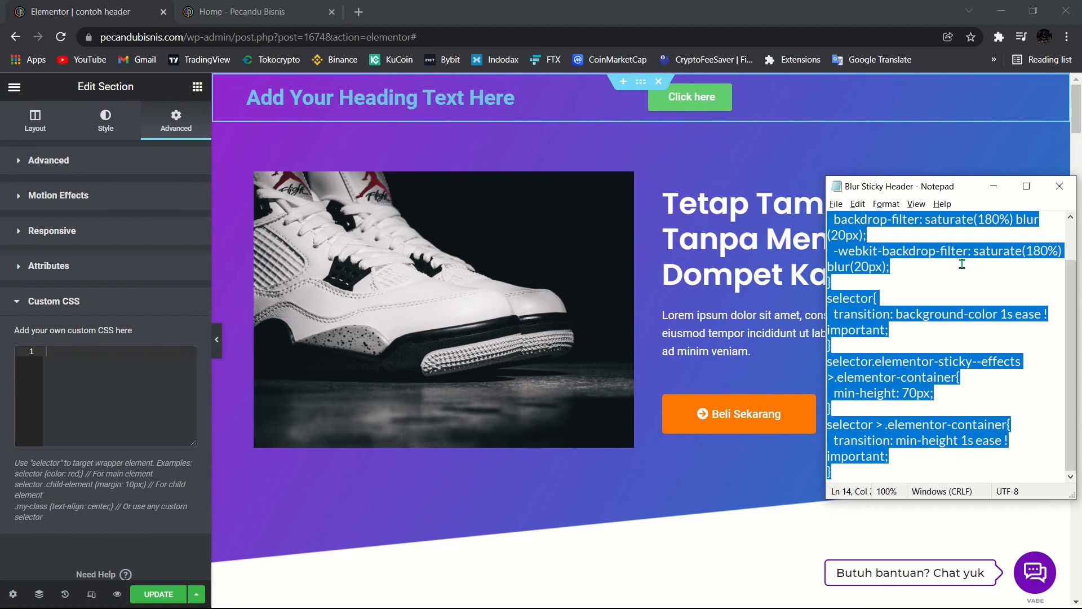
pyautogui.moveTo(803, 161); pyautogui.dragTo(745, 171)
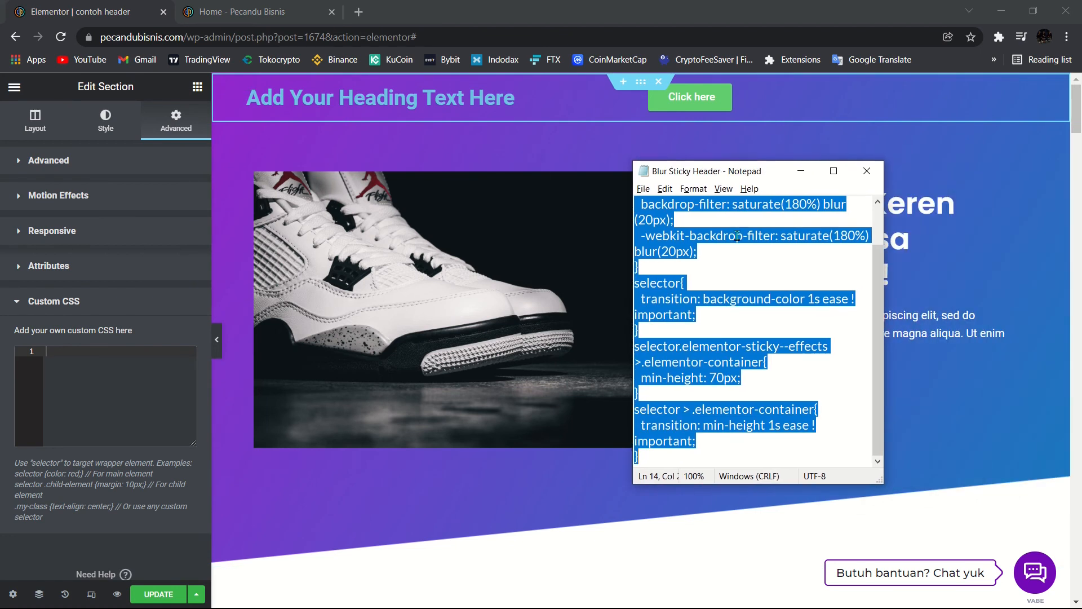
pyautogui.scroll(1, 675, 236)
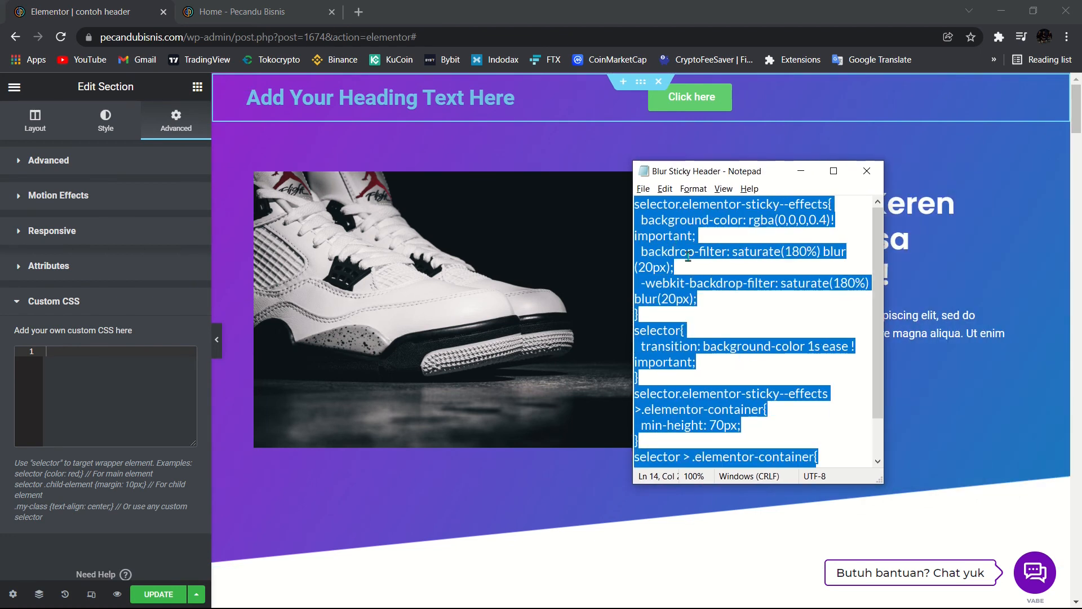
pyautogui.click(132, 353)
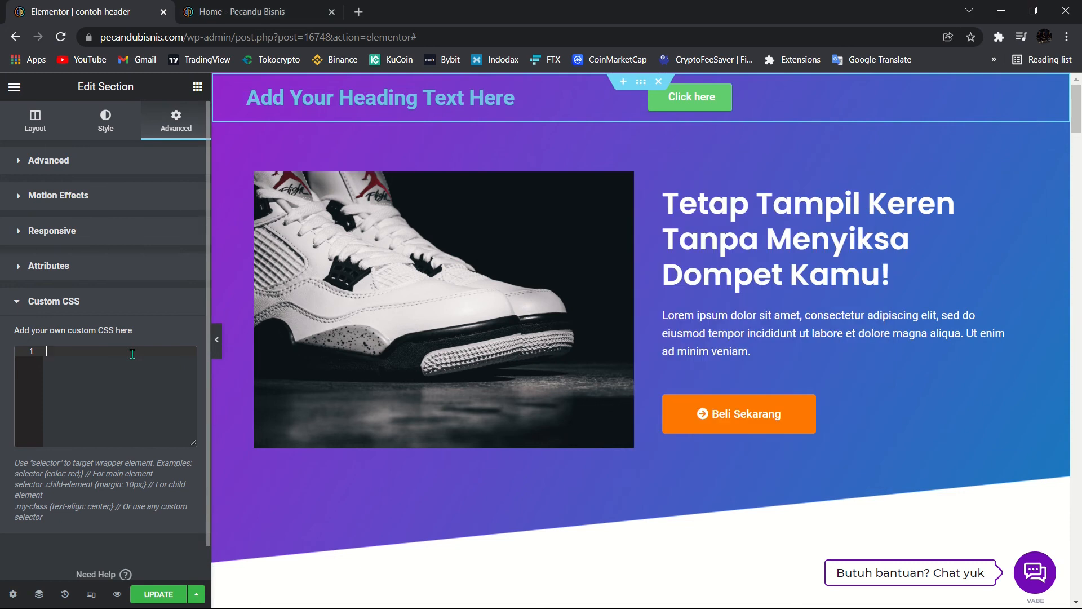
pyautogui.hotkey('ctrl', 'v')
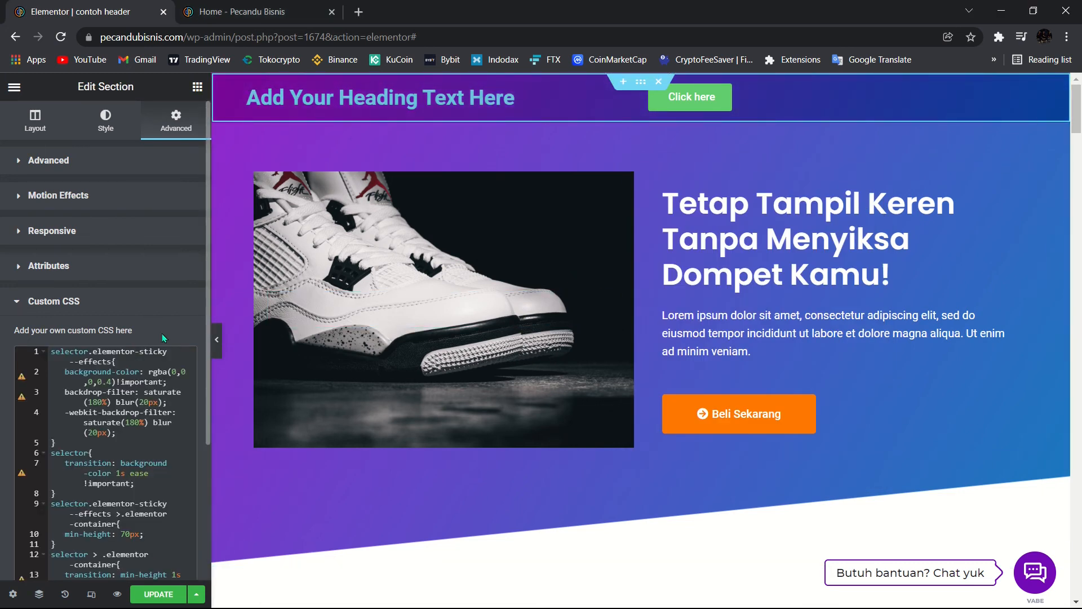
# Update the page and open its preview to check how the sticky header behaves while the page scrolls
pyautogui.click(158, 594)
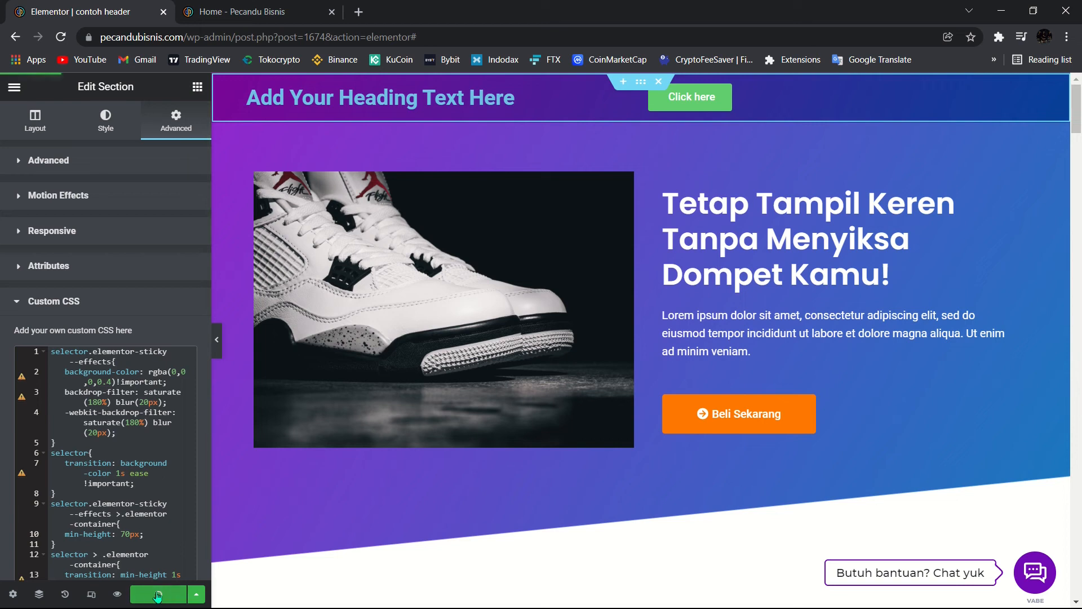
pyautogui.click(117, 594)
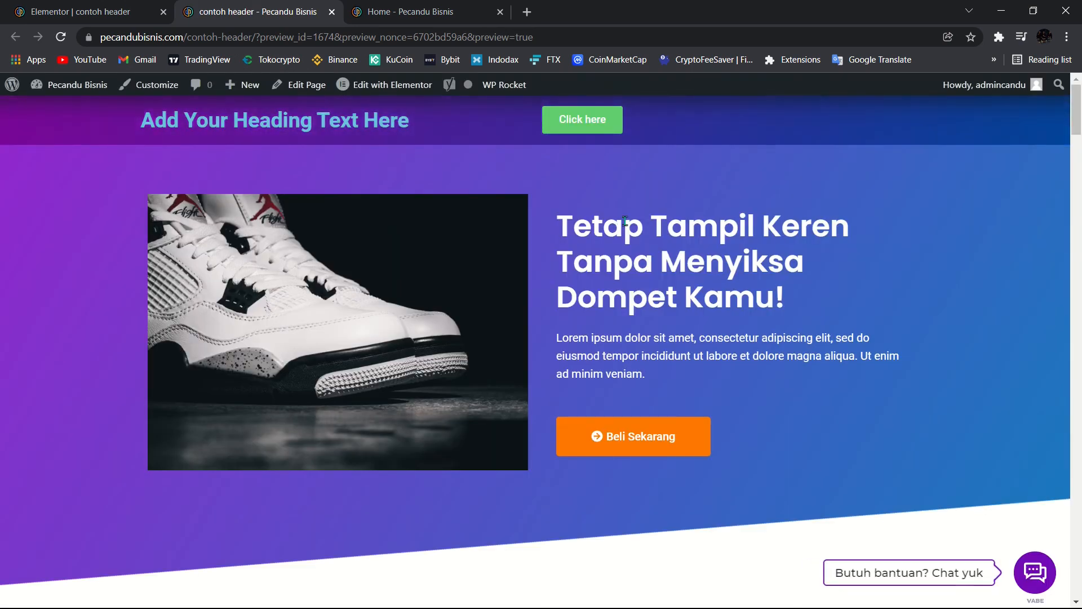
pyautogui.scroll(-4, 693, 214)
pyautogui.scroll(4, 710, 186)
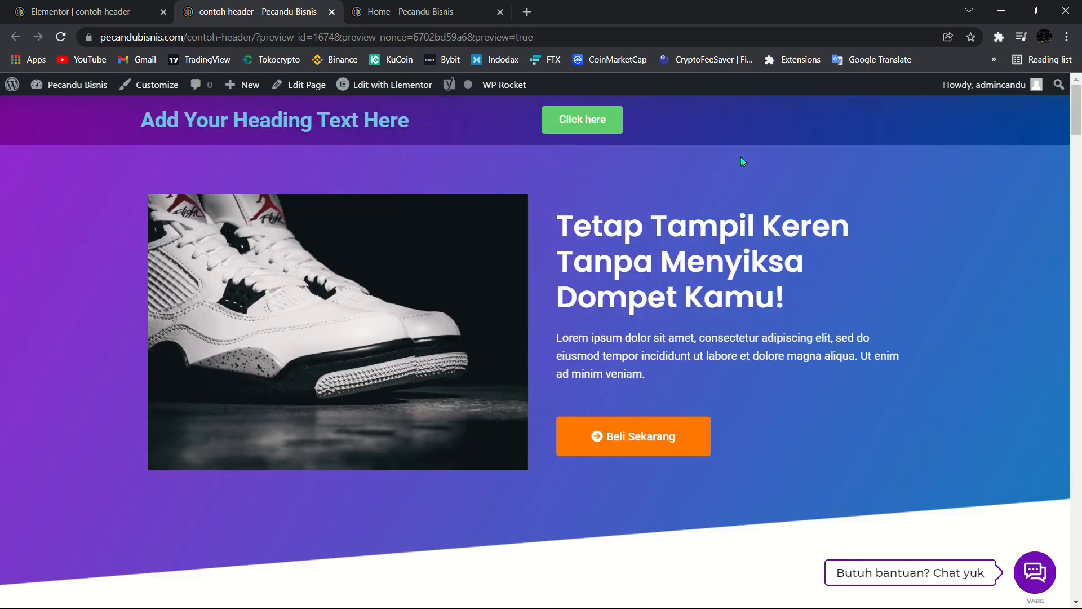
pyautogui.scroll(-1, 729, 177)
pyautogui.scroll(-7, 726, 174)
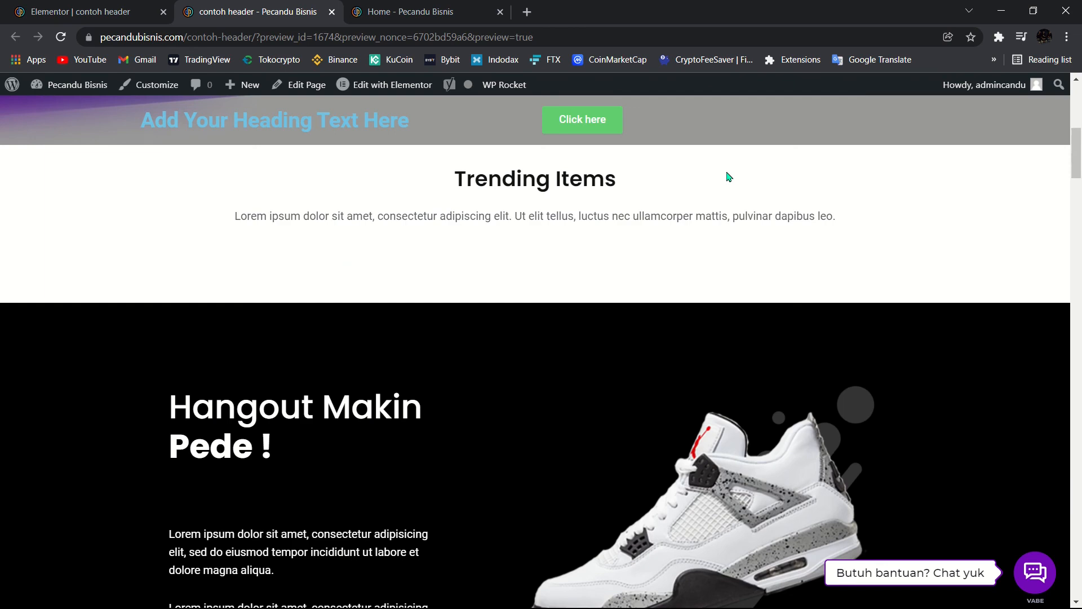
pyautogui.scroll(7, 727, 174)
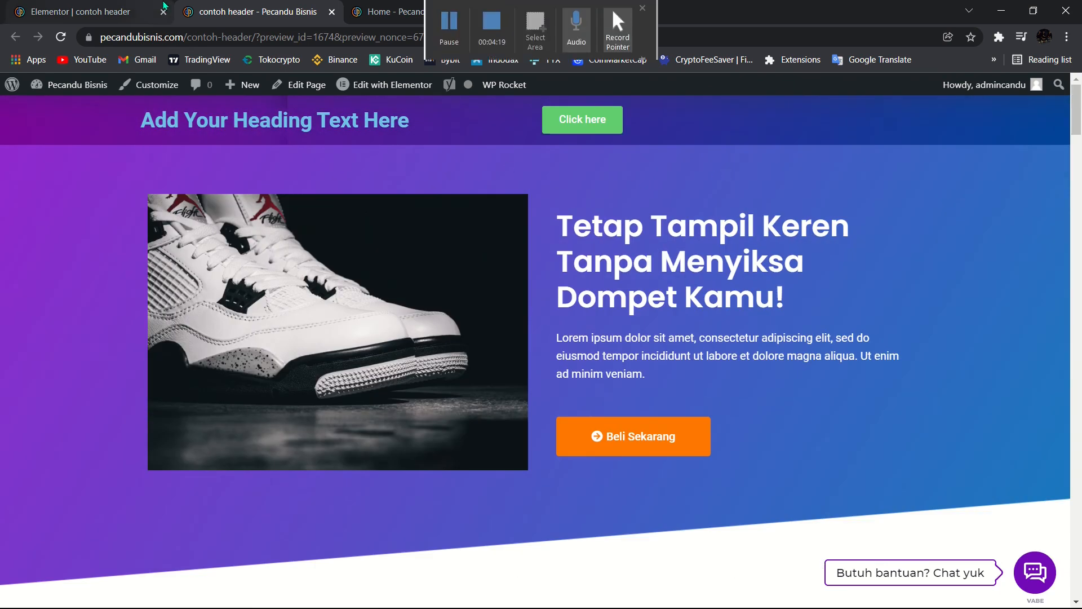
pyautogui.click(103, 6)
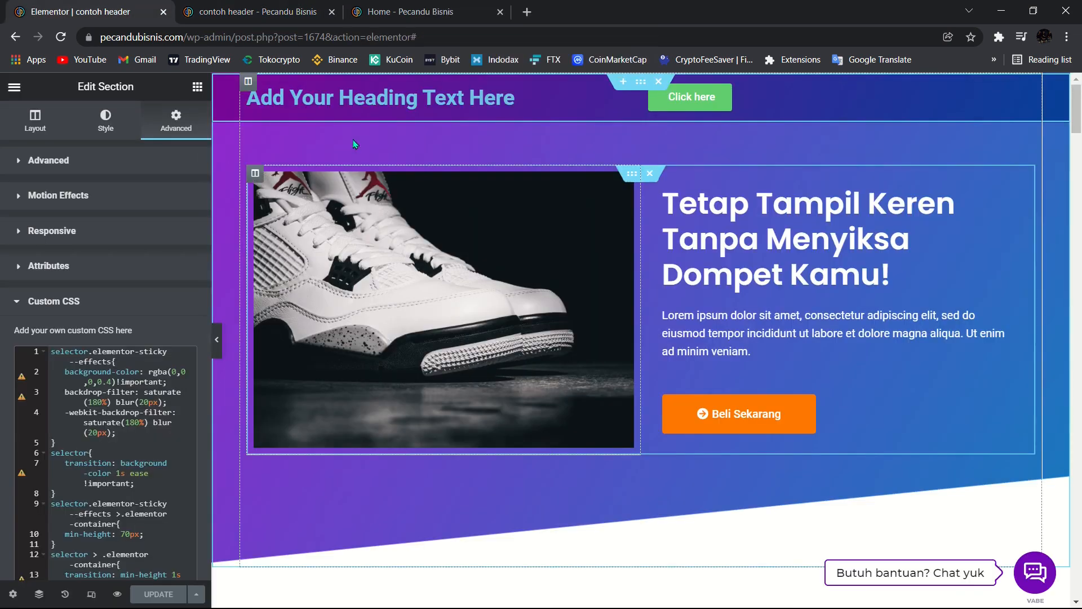
pyautogui.click(217, 13)
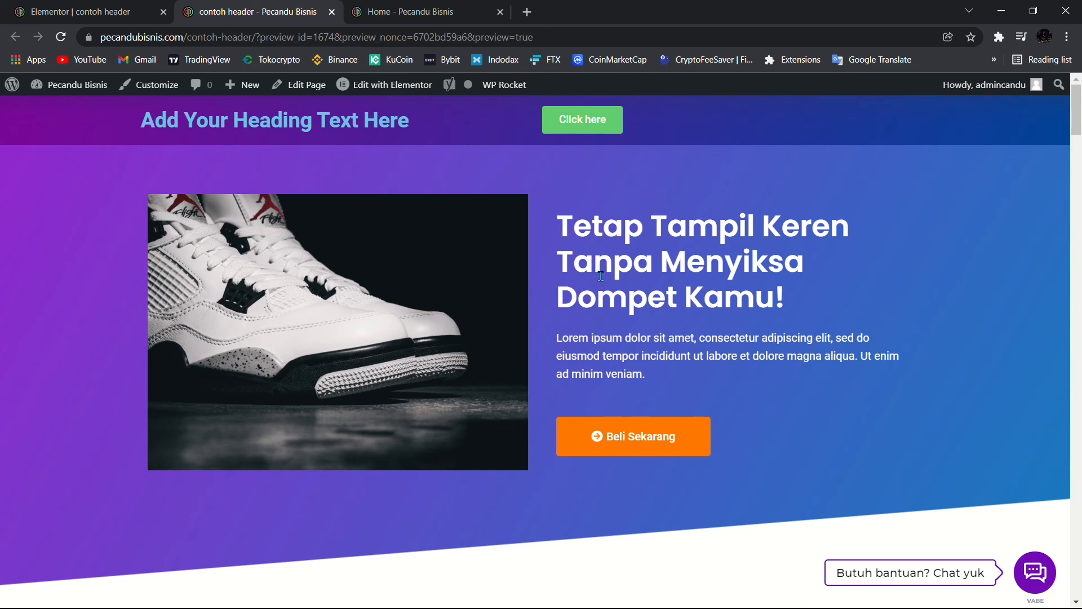
pyautogui.scroll(-4, 601, 276)
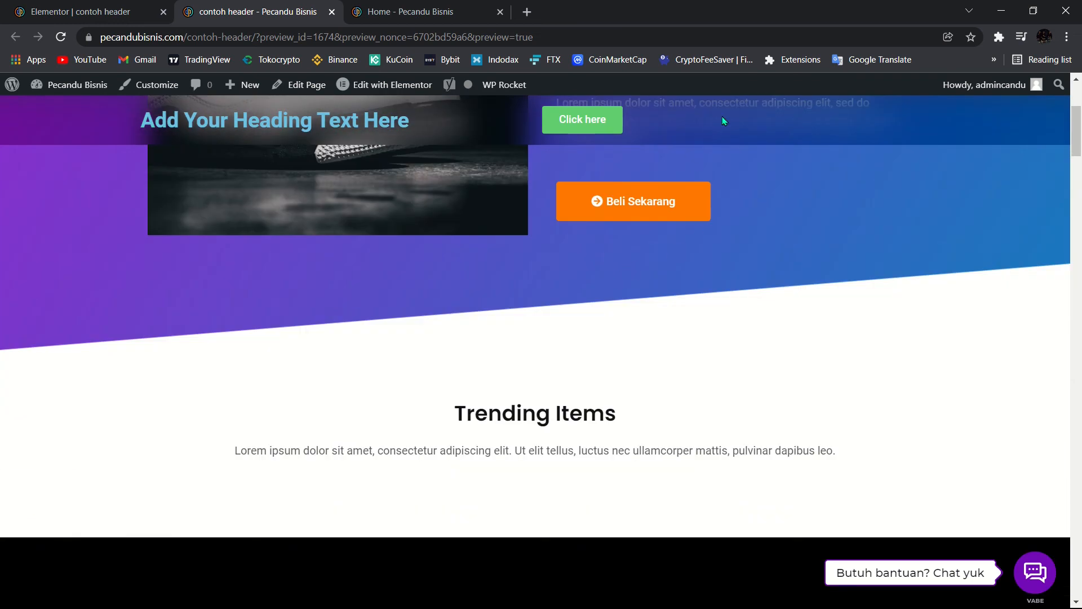
# Set the header section's sticky Effects Offset to 100 in the Elementor editor and update the page
pyautogui.click(90, 11)
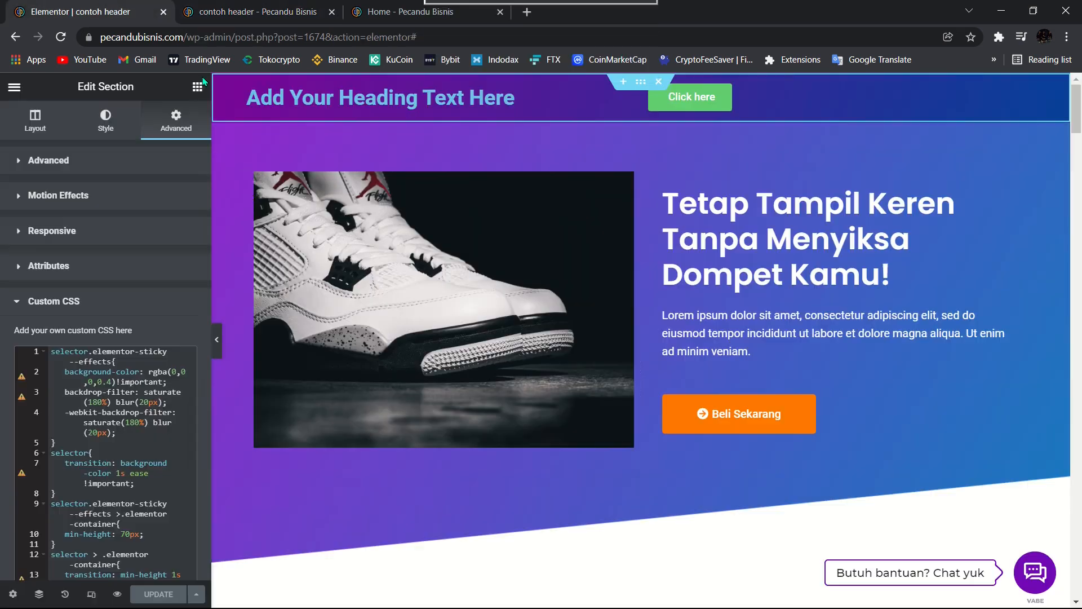
pyautogui.click(176, 205)
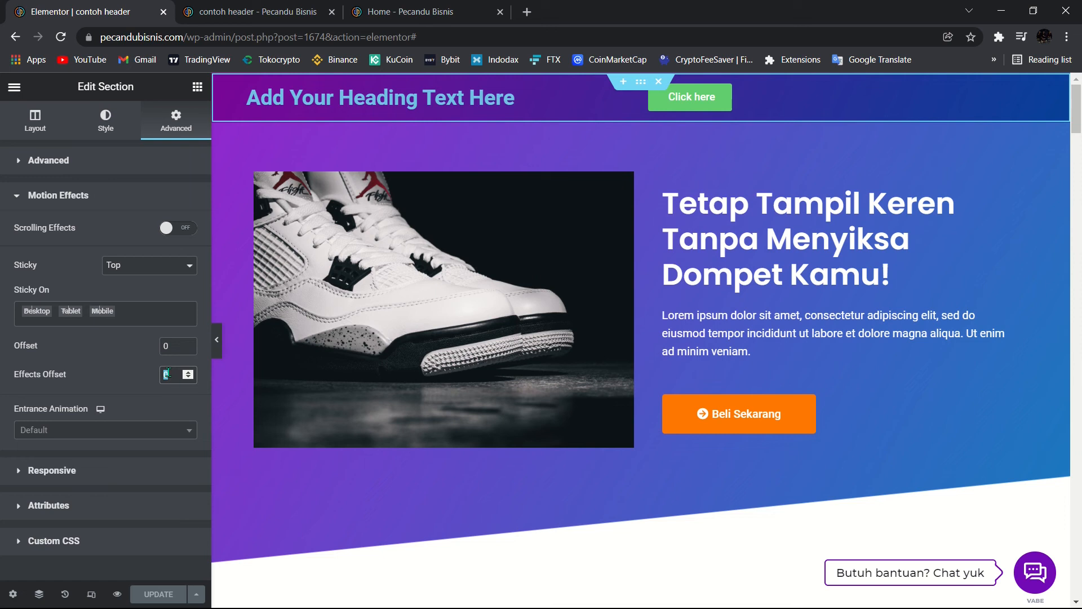
pyautogui.write('100')
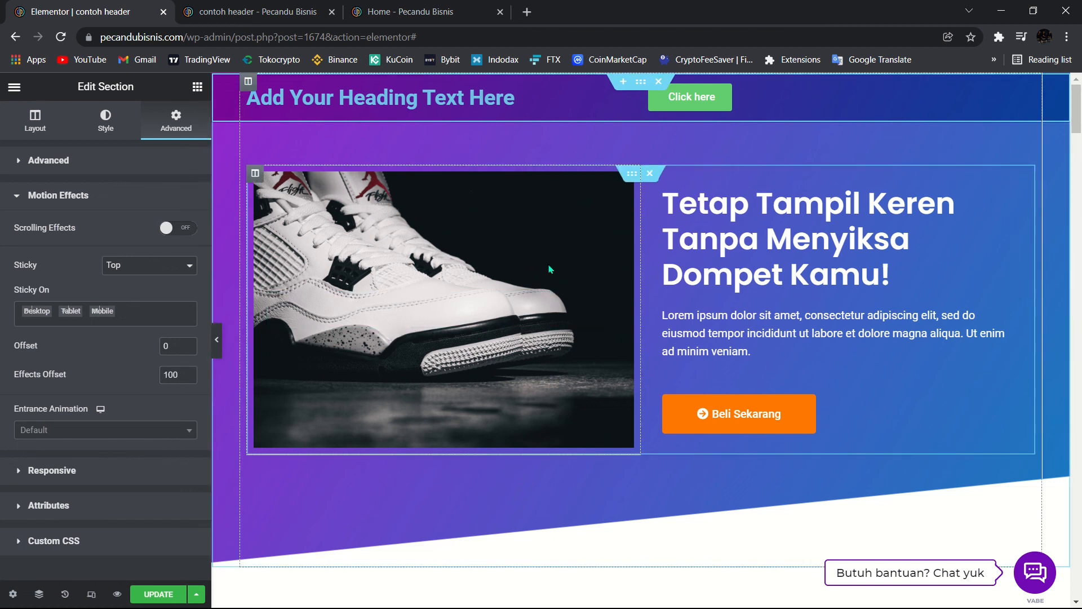
pyautogui.scroll(-4, 550, 269)
pyautogui.scroll(4, 549, 269)
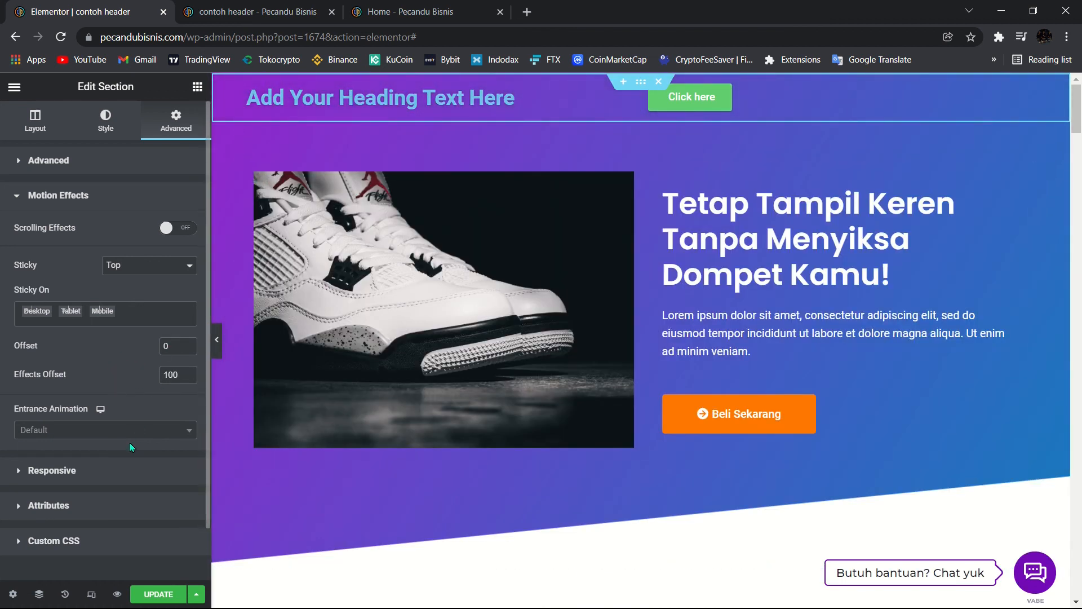
pyautogui.click(157, 594)
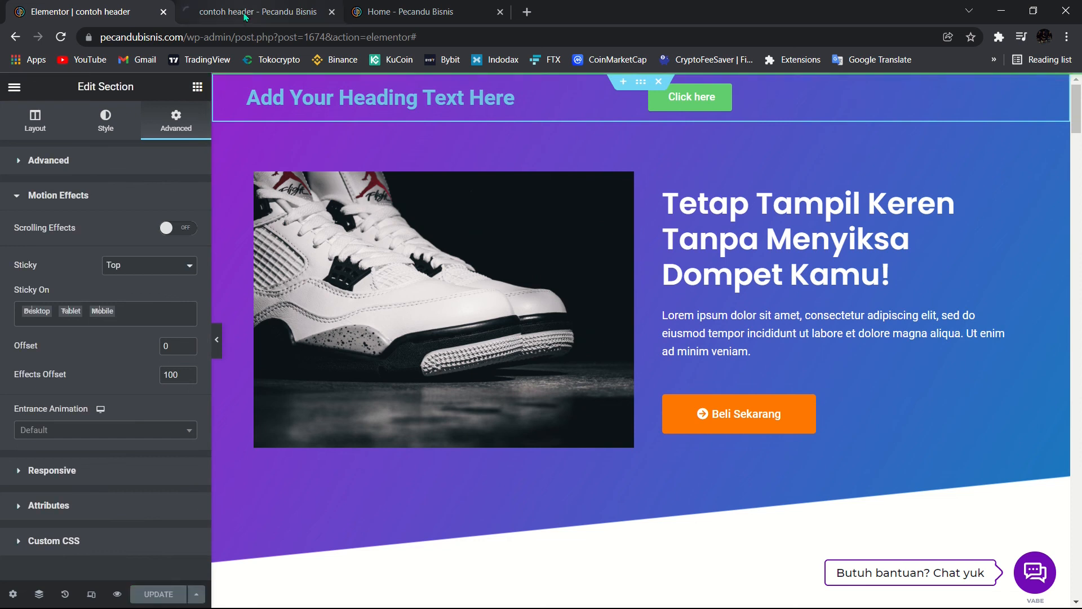
# Examine the sticky header's background and blur transition in the page preview from the hero section down to the shoe section
pyautogui.click(258, 11)
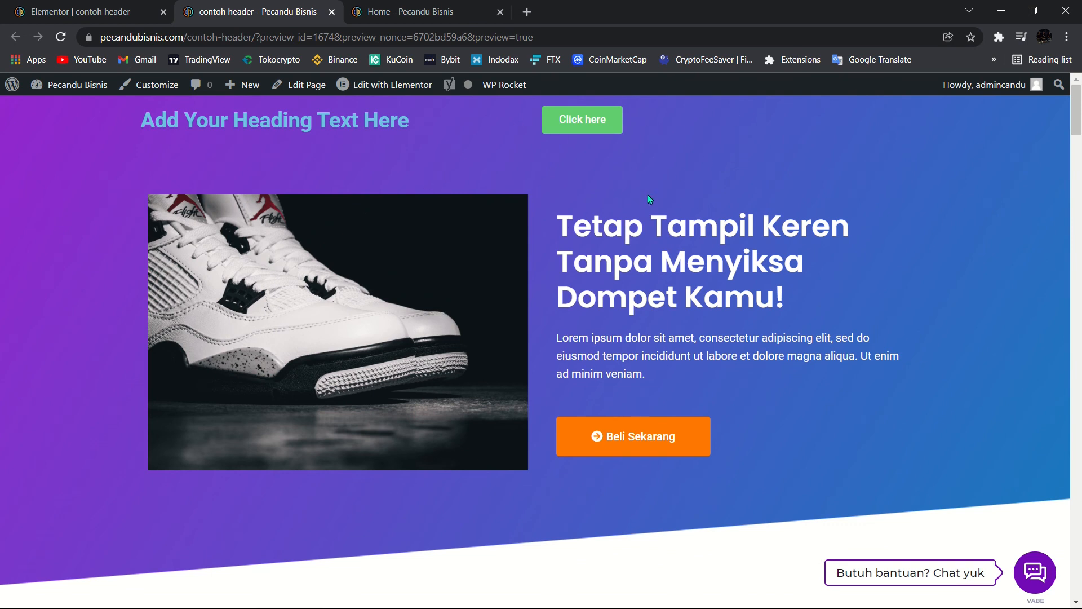
pyautogui.scroll(-2, 648, 195)
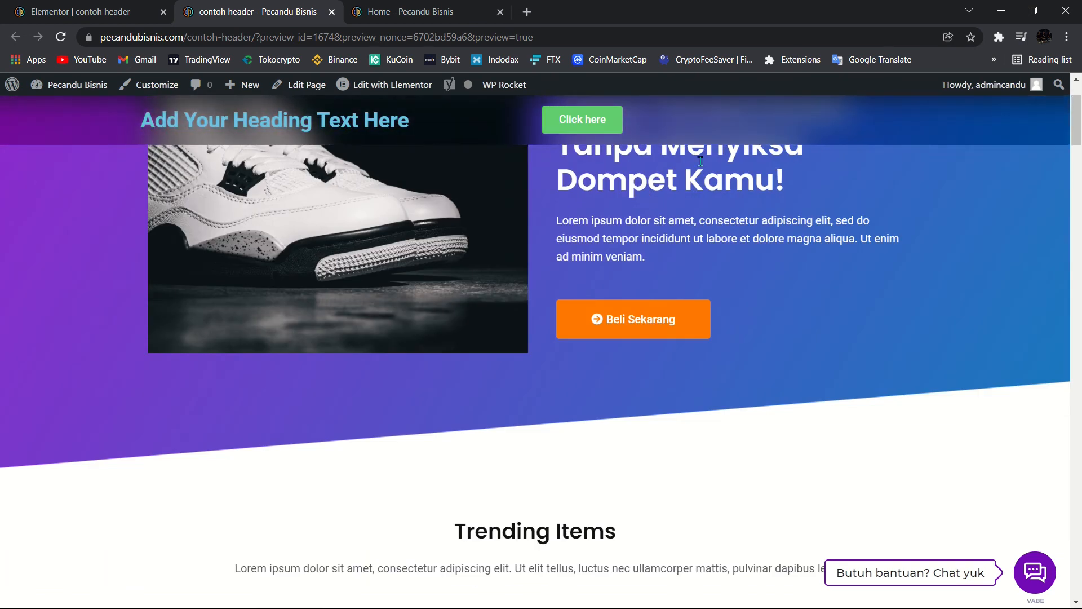
pyautogui.scroll(-2, 757, 147)
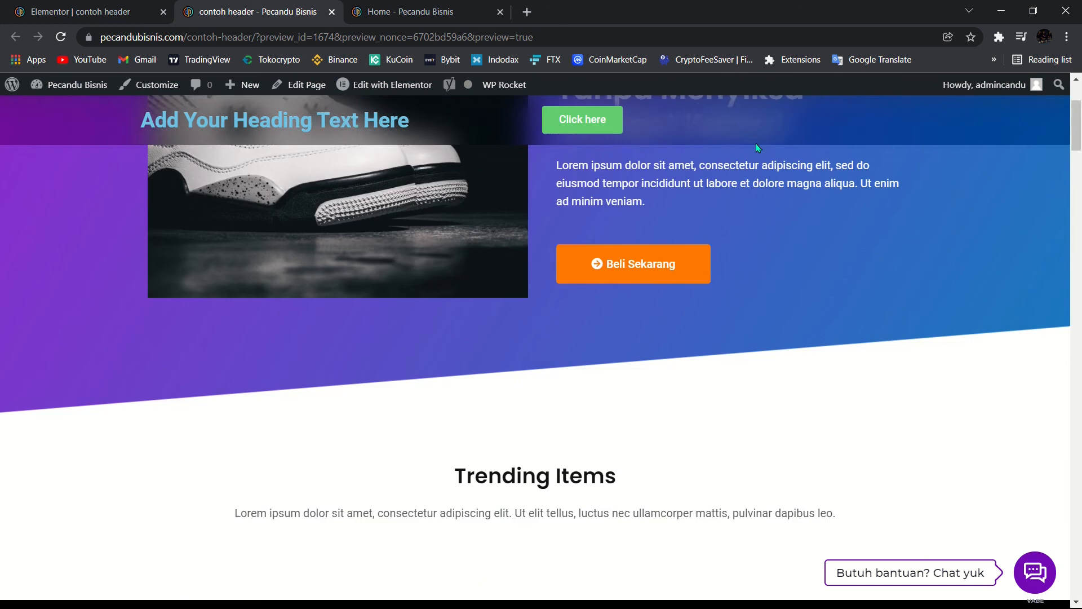
pyautogui.scroll(-12, 757, 147)
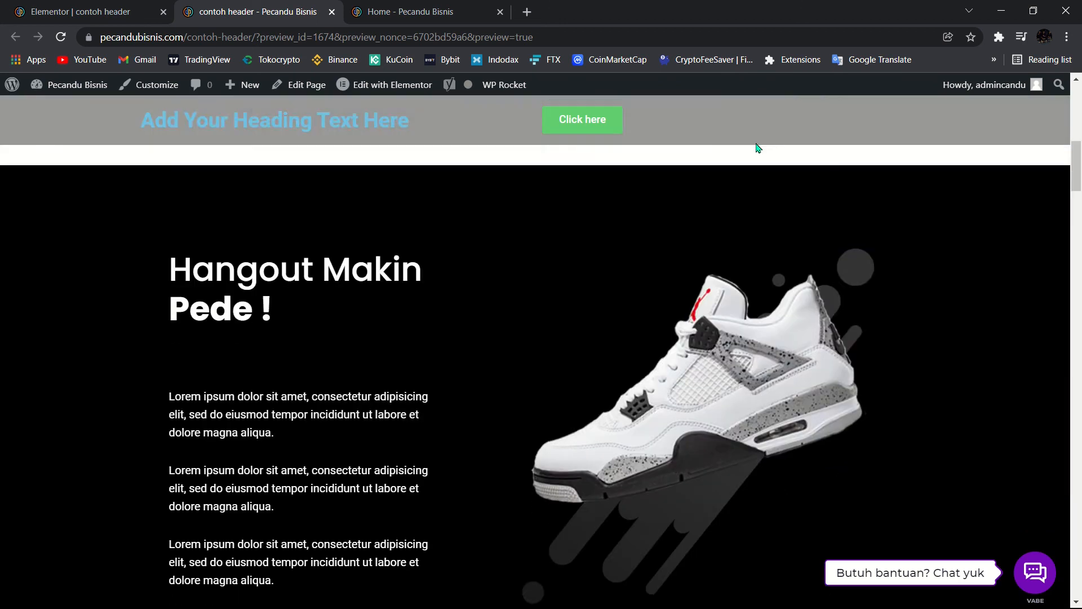
# Check the sticky header's blur effect over the dark shoe section of the page preview
pyautogui.scroll(2, 757, 147)
pyautogui.scroll(2, 757, 147)
pyautogui.scroll(-1, 757, 147)
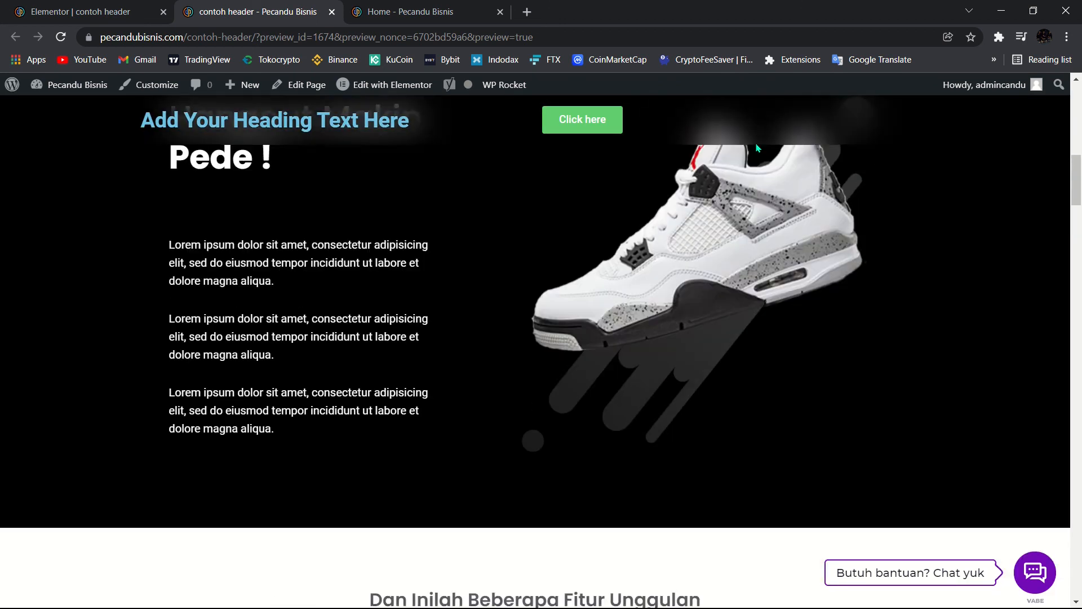
pyautogui.scroll(5, 757, 147)
pyautogui.scroll(-4, 757, 148)
pyautogui.scroll(-2, 757, 147)
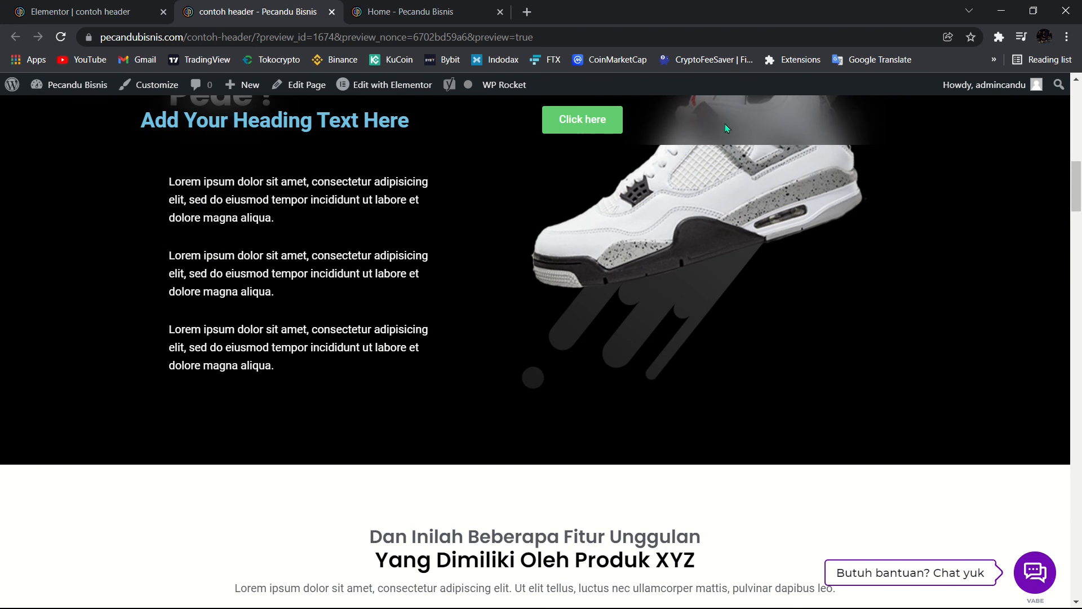
# In the Elementor editor, set the sticky header's background-color opacity to 0.7 in the Custom CSS and update the page
pyautogui.click(72, 12)
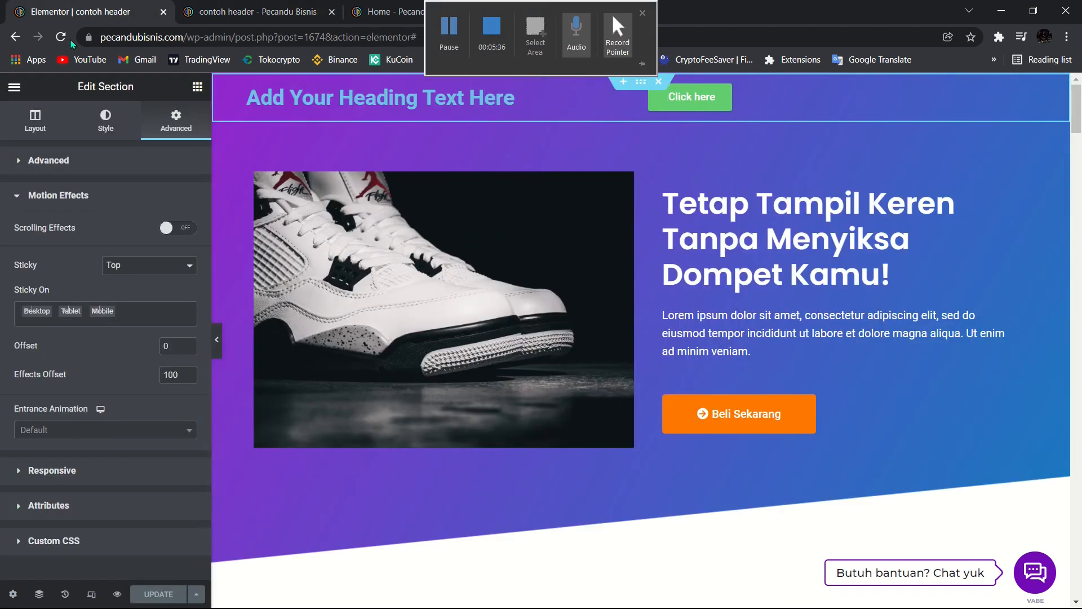
pyautogui.click(107, 541)
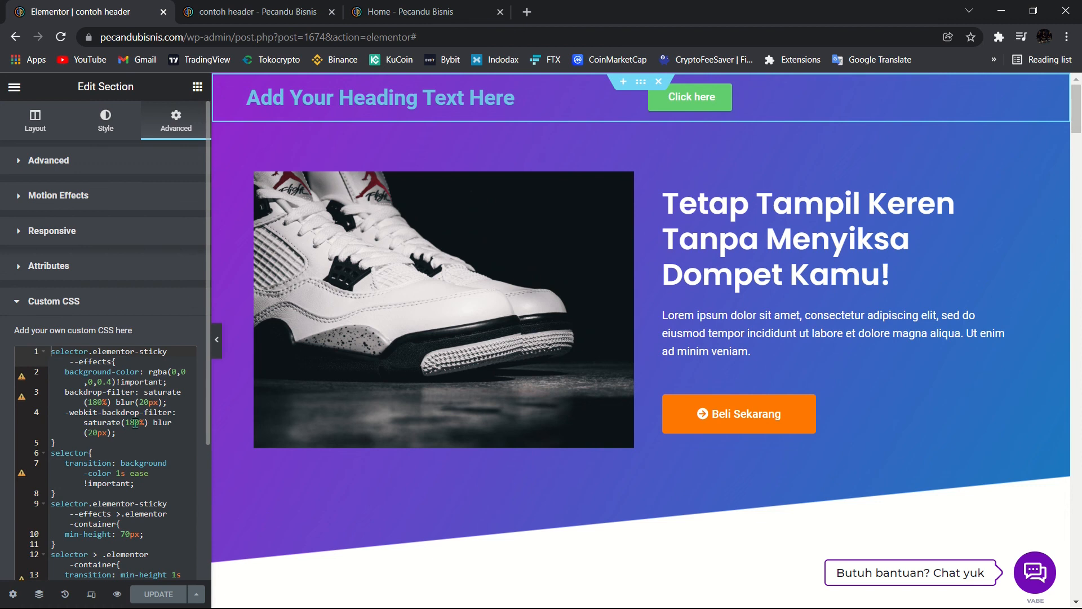
pyautogui.scroll(-3, 135, 423)
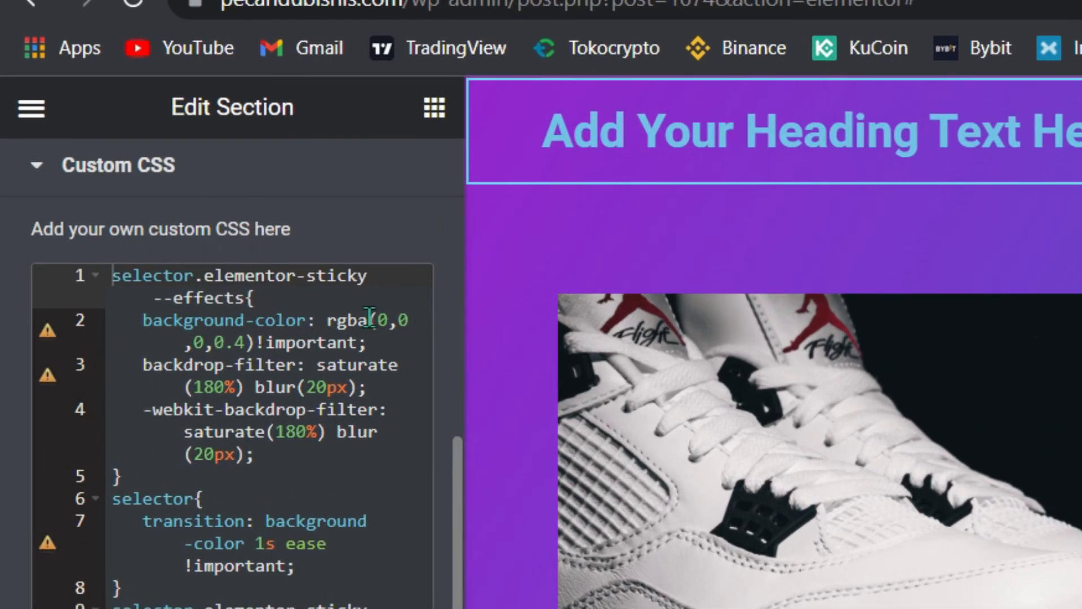
pyautogui.click(246, 343)
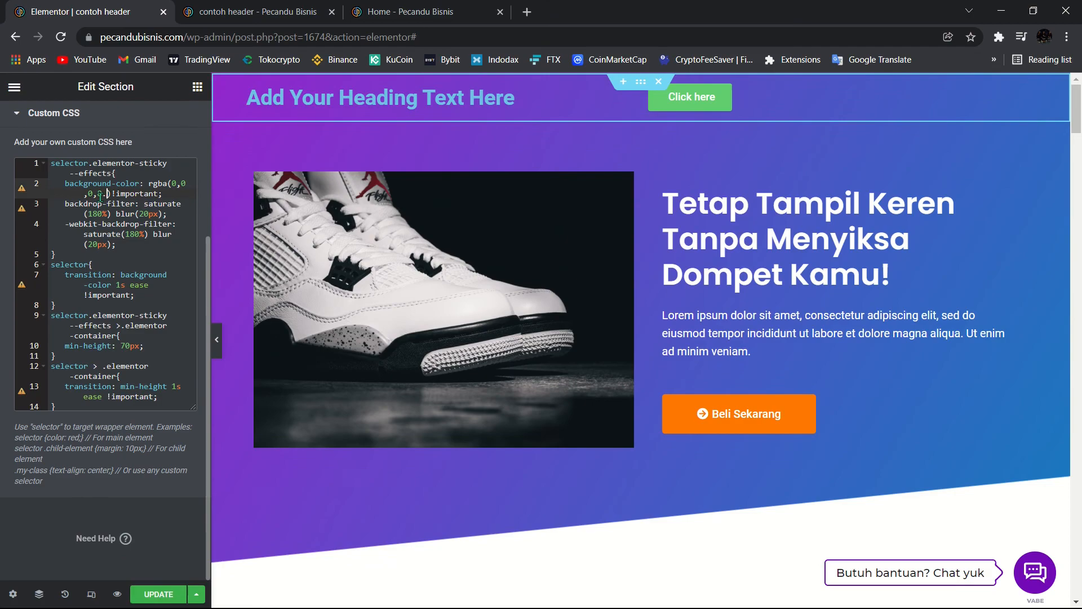
pyautogui.press('BackSpace')
pyautogui.write('7')
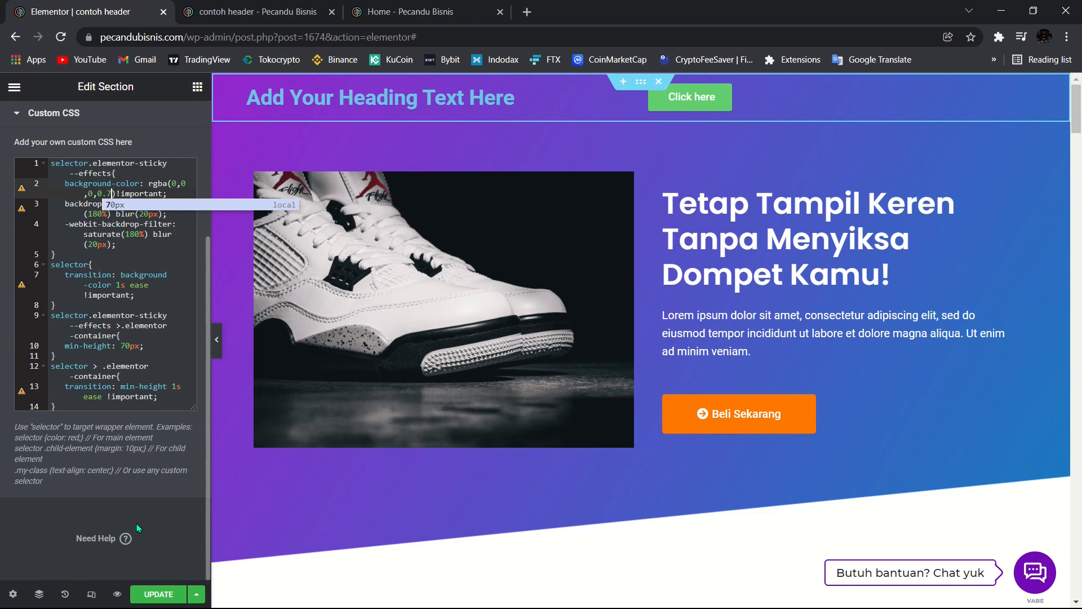
pyautogui.click(148, 593)
# Reload the page preview and examine the sticky header's background over the hero, shoe, features and pricing sections
pyautogui.click(277, 20)
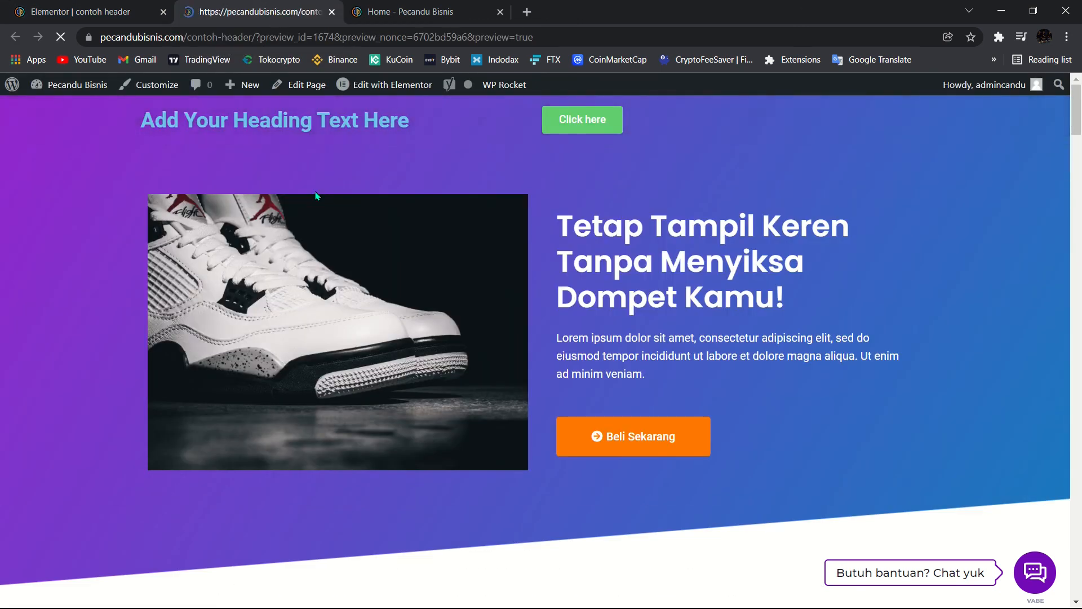
pyautogui.scroll(-4, 343, 249)
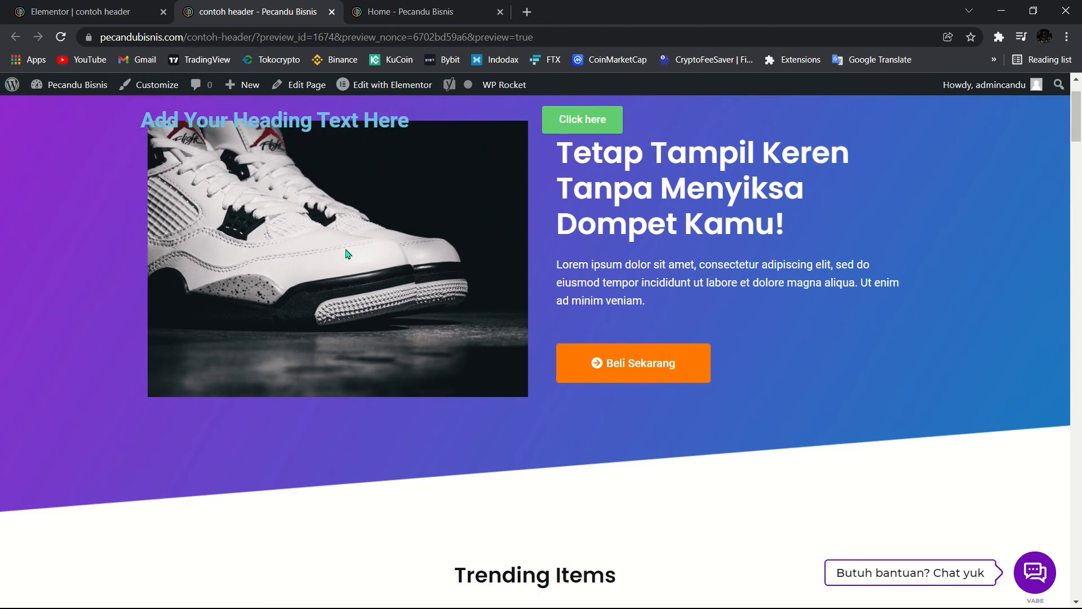
pyautogui.scroll(-2, 367, 203)
pyautogui.scroll(-8, 367, 204)
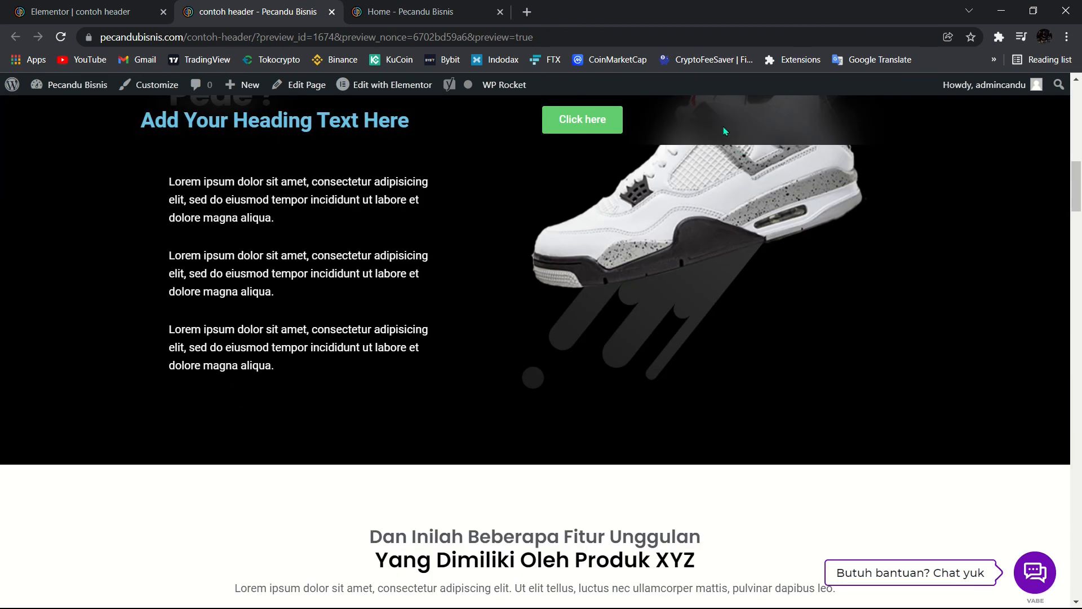
pyautogui.scroll(-2, 725, 131)
pyautogui.scroll(-10, 726, 160)
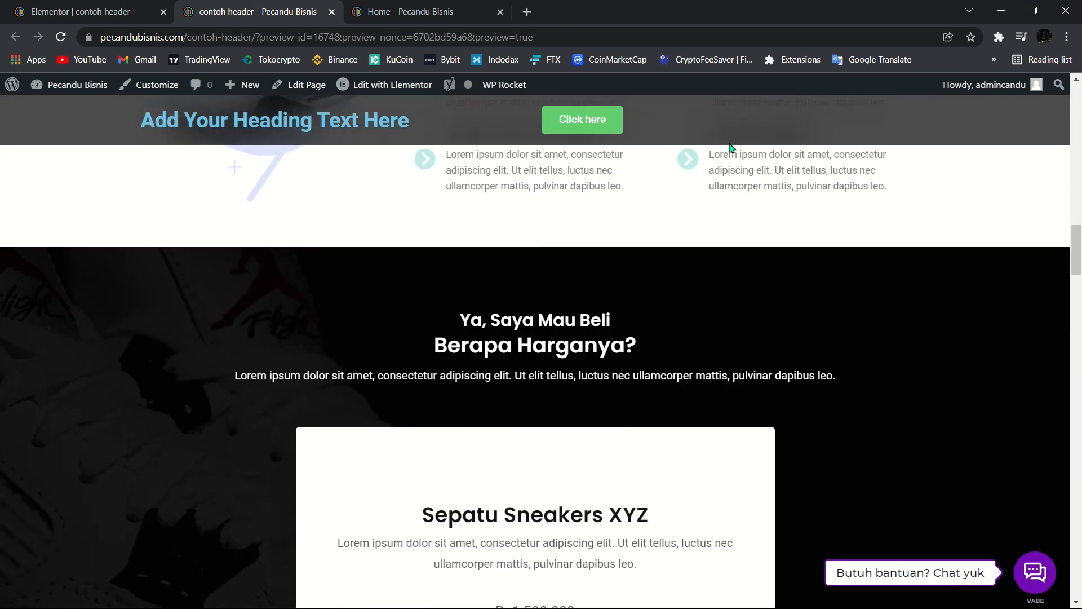
pyautogui.scroll(2, 733, 152)
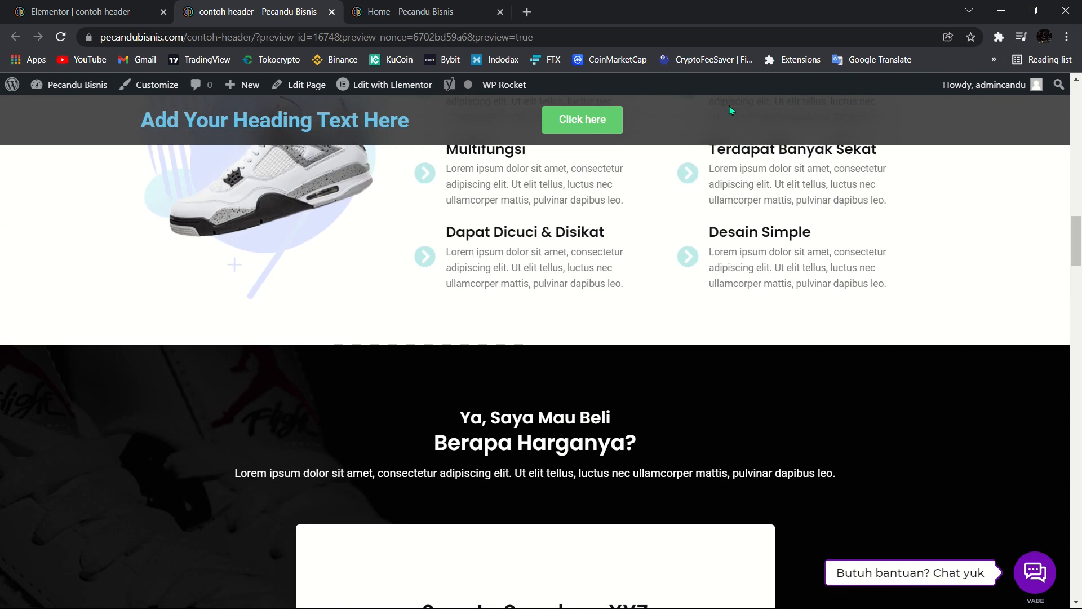
pyautogui.scroll(2, 733, 110)
pyautogui.scroll(-4, 738, 116)
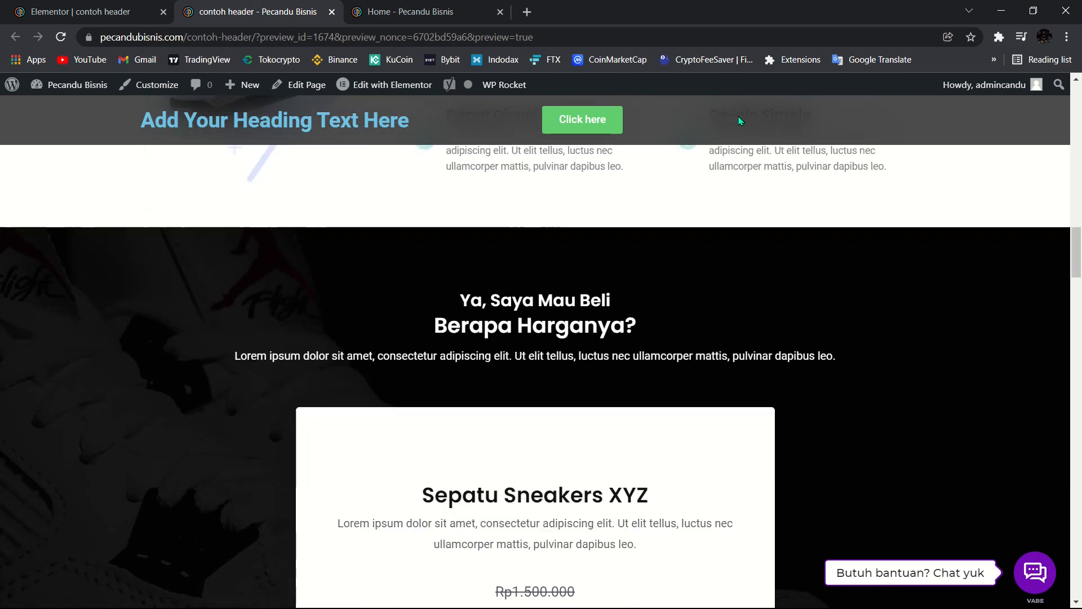
pyautogui.scroll(10, 715, 136)
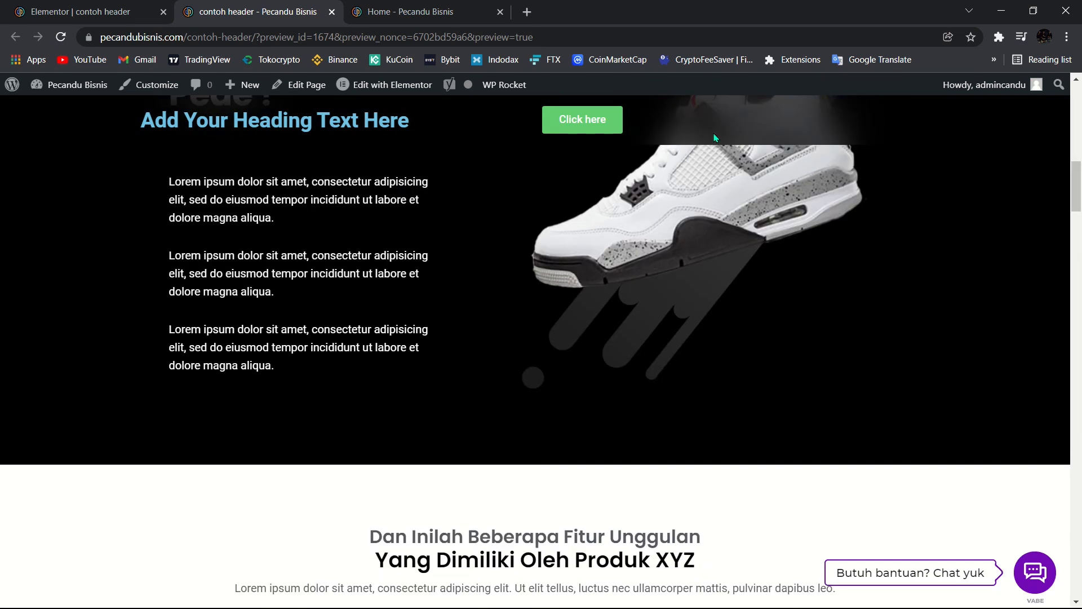
pyautogui.scroll(6, 714, 136)
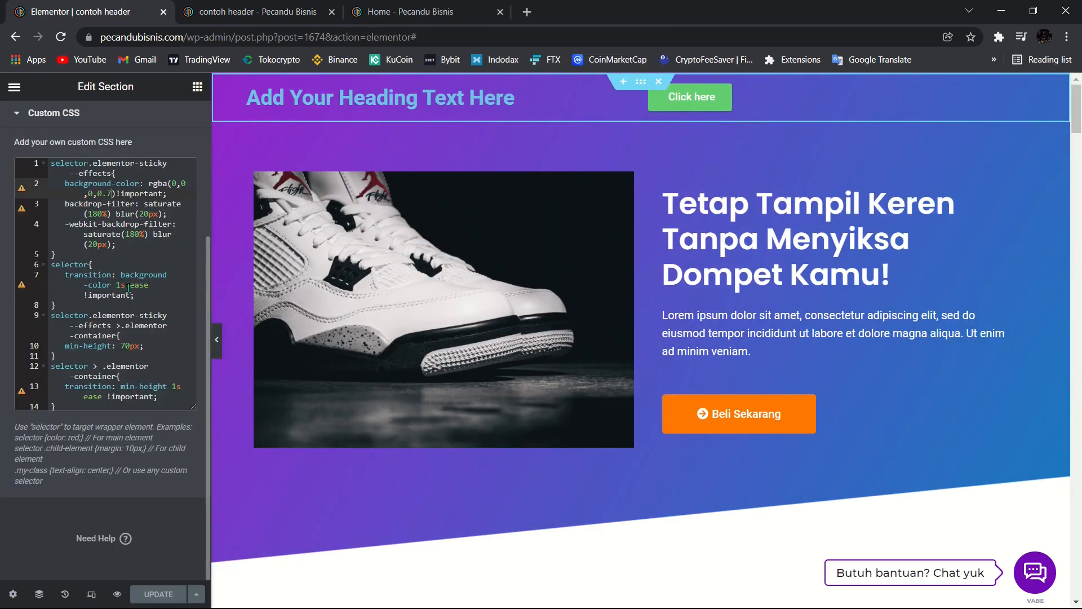
# Review the header section's Motion Effects, margin and z-index settings in the Elementor editor, and select its entire Custom CSS code
pyautogui.scroll(5, 125, 460)
pyautogui.click(82, 198)
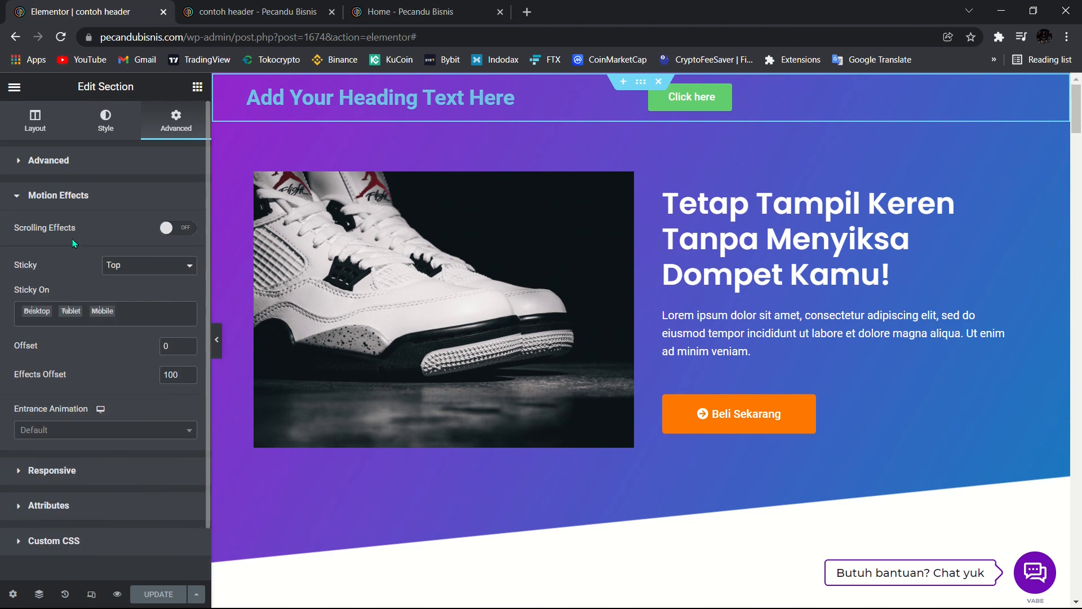
pyautogui.click(94, 160)
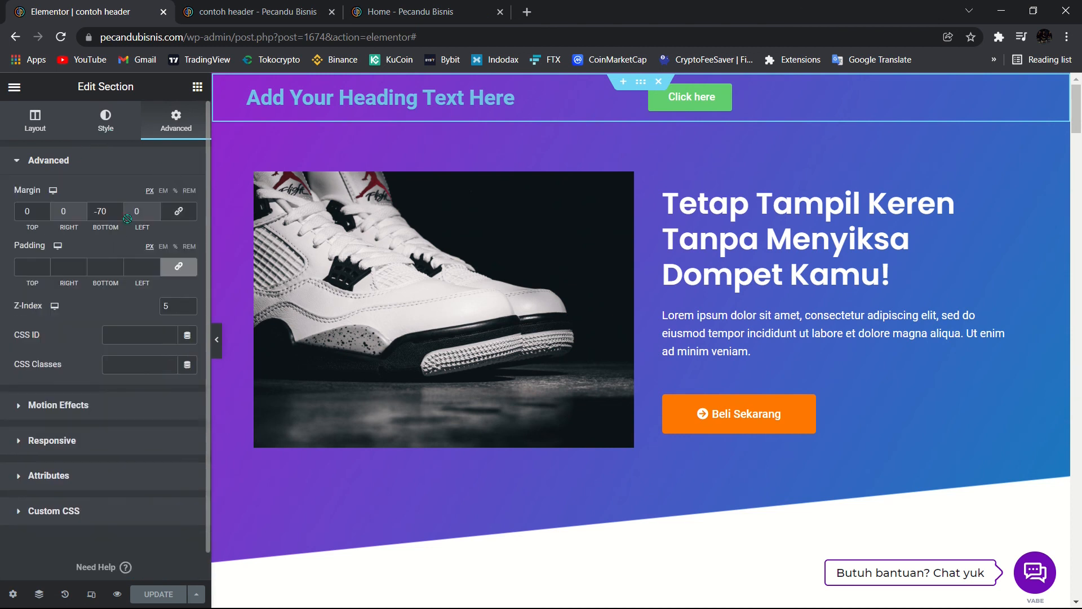
pyautogui.click(73, 511)
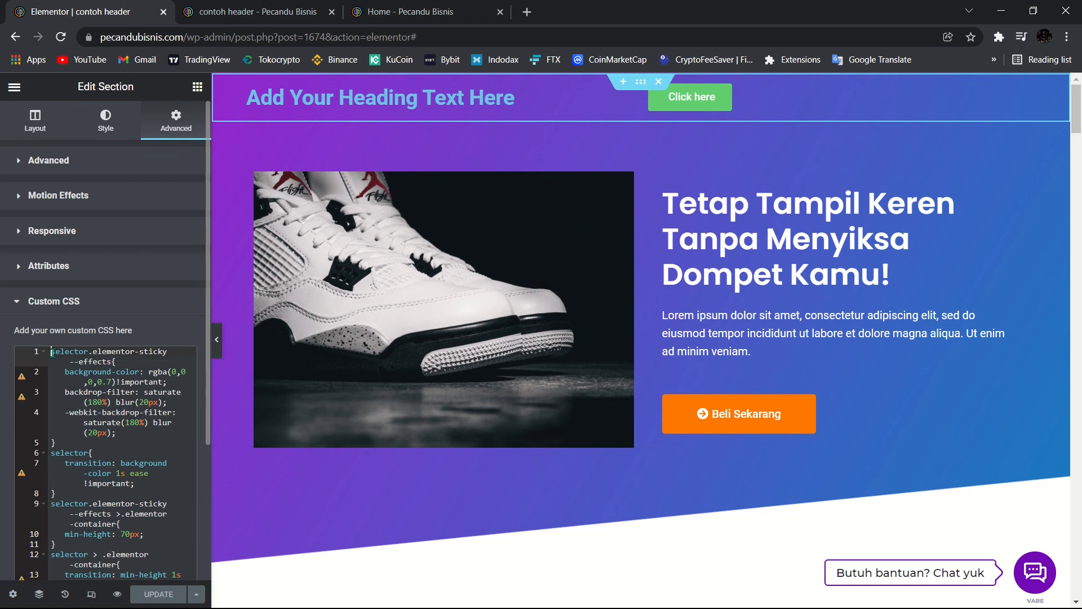
pyautogui.moveTo(52, 352); pyautogui.dragTo(159, 598)
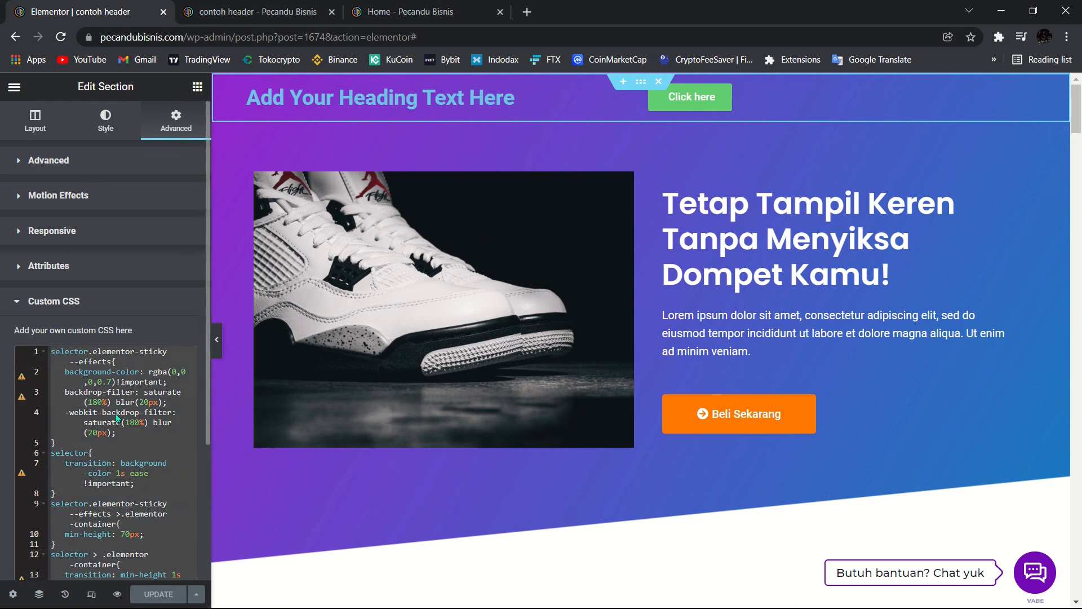